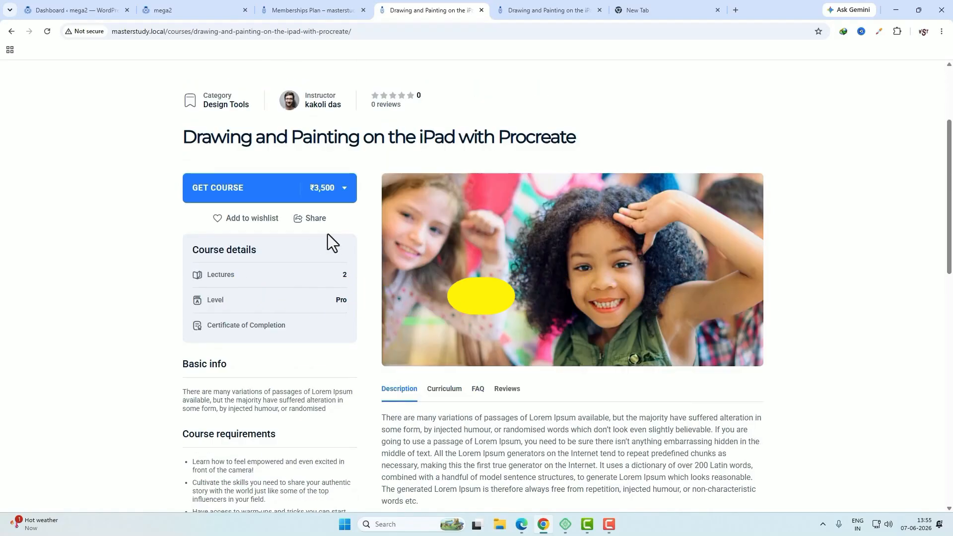
click(220, 188)
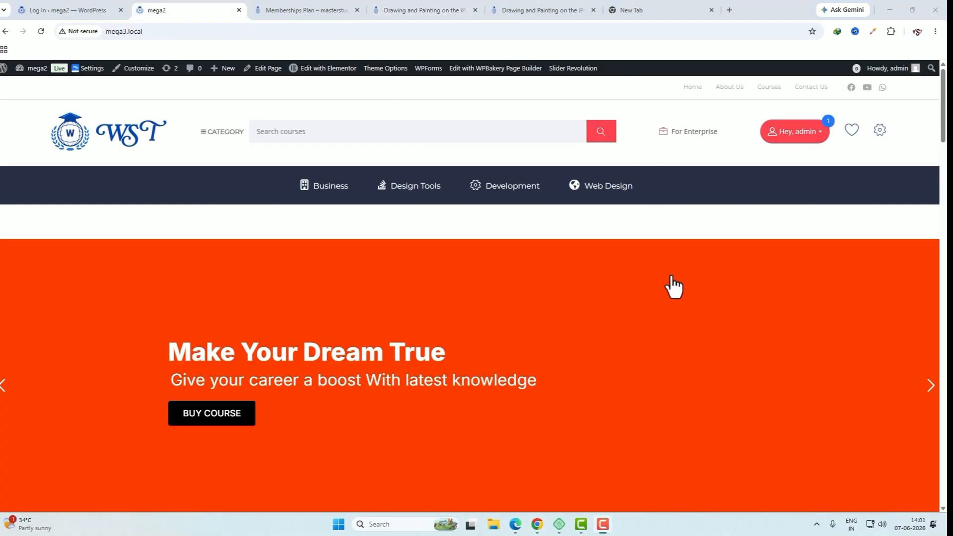
scroll(675, 293, down, 5)
scroll(703, 308, up, 6)
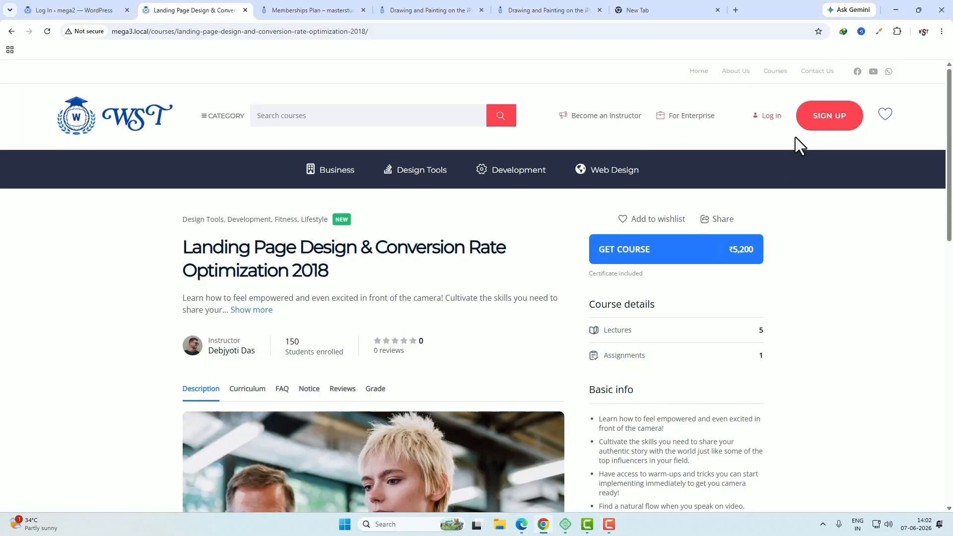
scroll(821, 250, down, 1)
scroll(821, 250, up, 1)
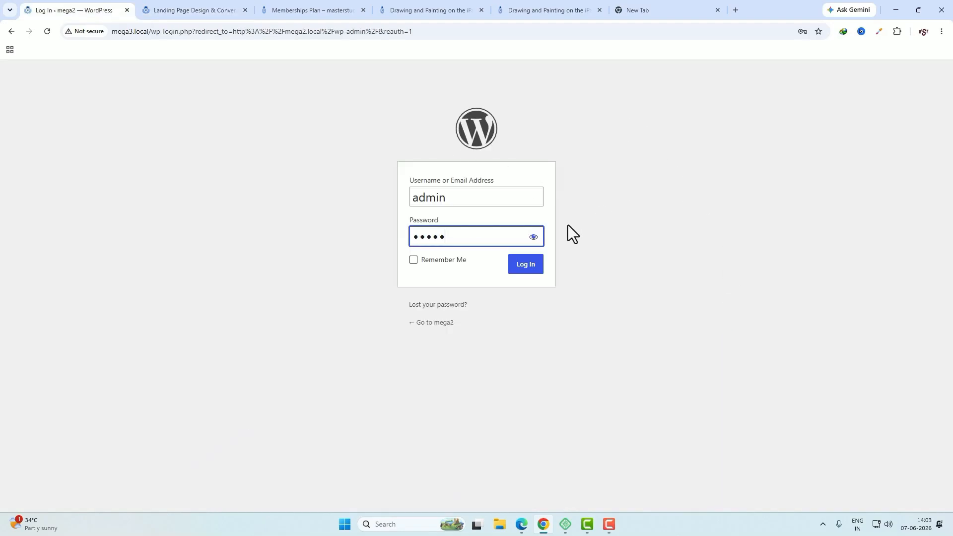
Log in to the WordPress admin dashboard with the credentials already filled in.
click(527, 266)
scroll(425, 315, down, 2)
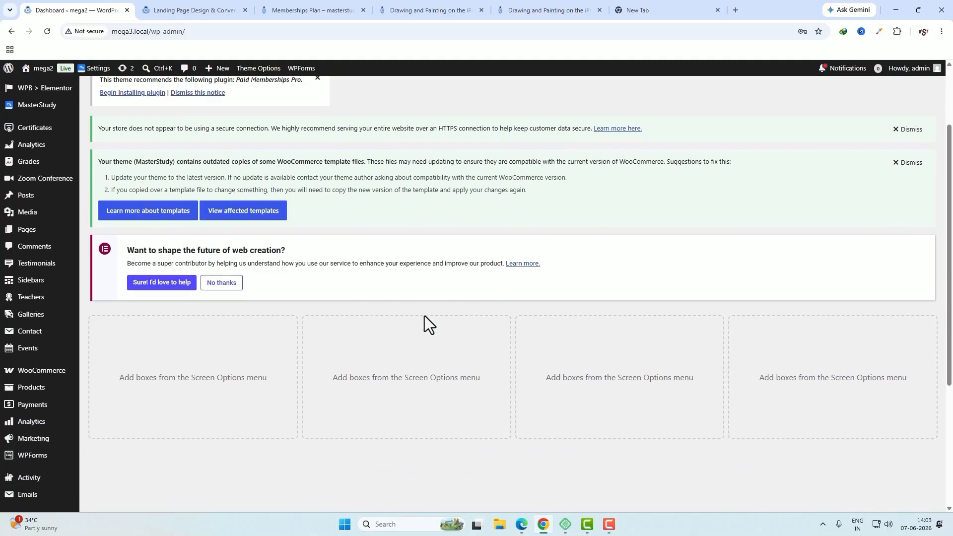
scroll(424, 316, up, 2)
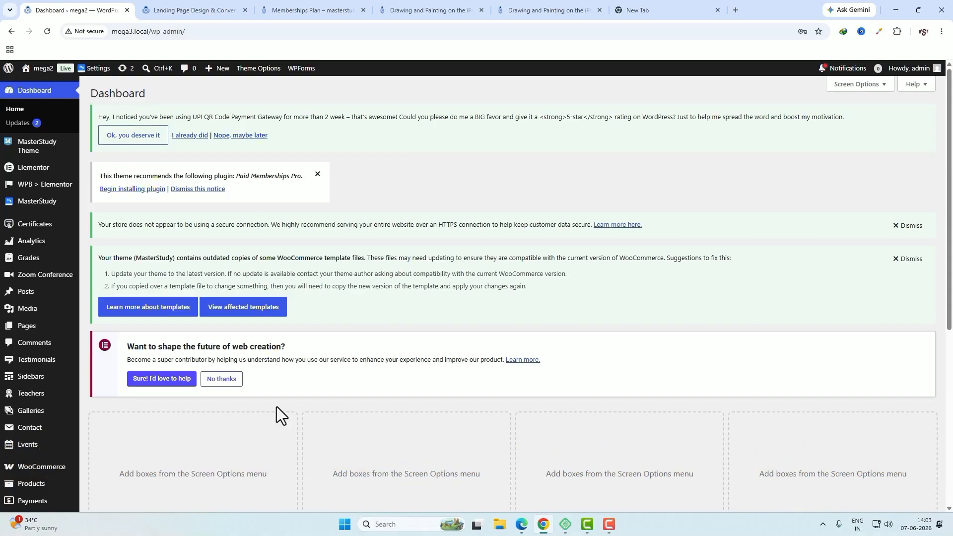
Enable the Subscriptions addon among the MasterStudy Pro addons.
mouse_move(32, 209)
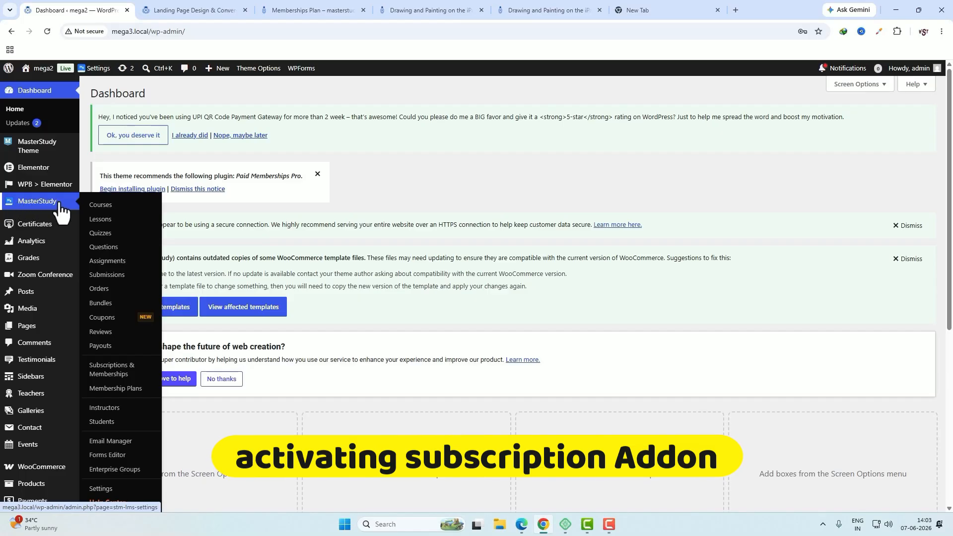
scroll(121, 347, down, 2)
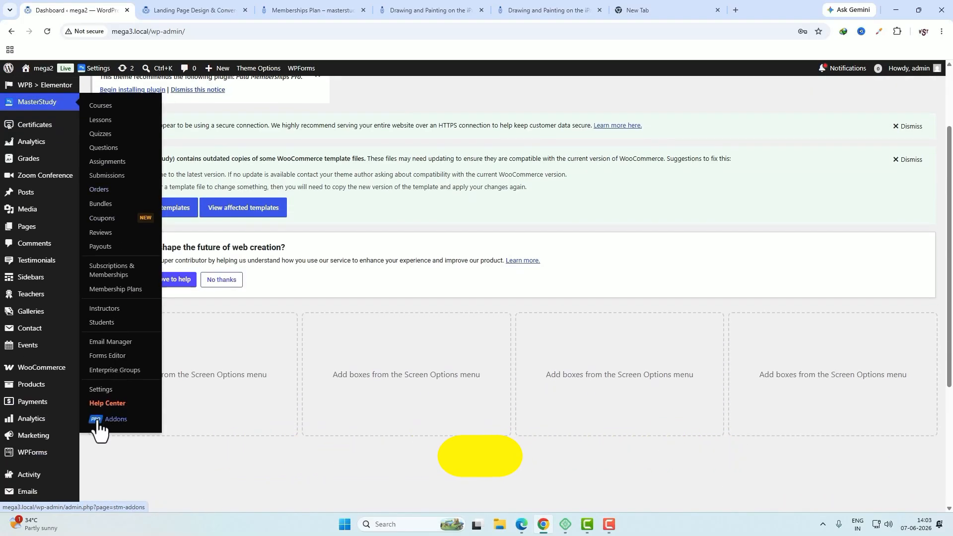
click(122, 421)
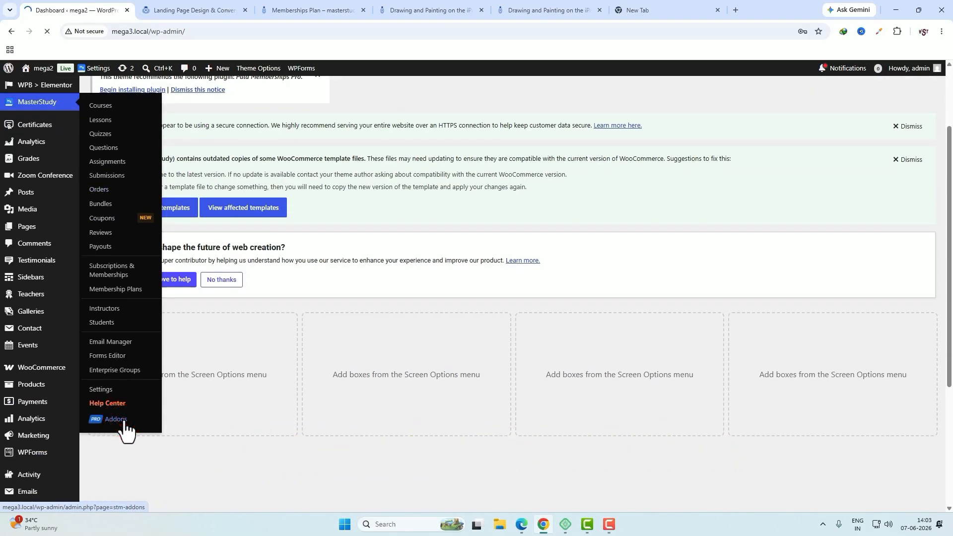
scroll(619, 377, down, 1)
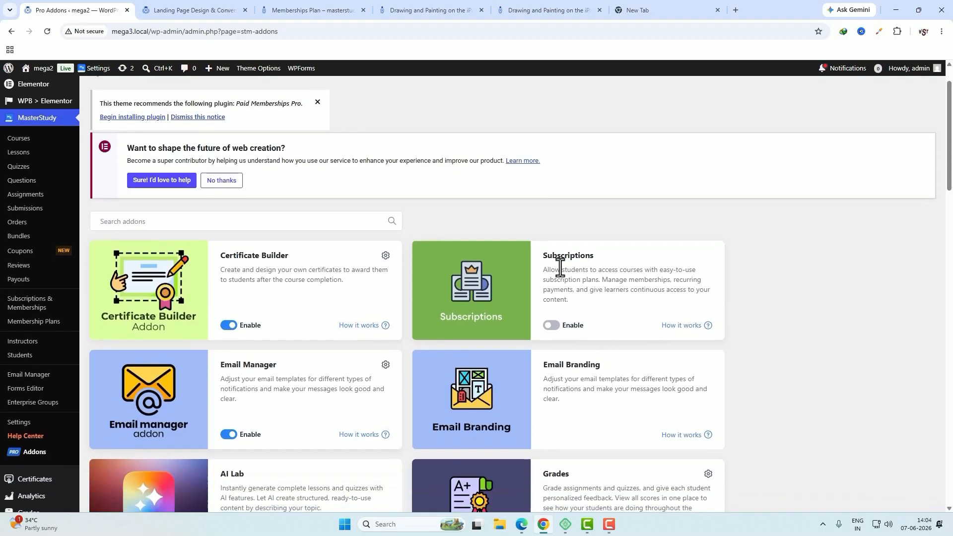
click(551, 325)
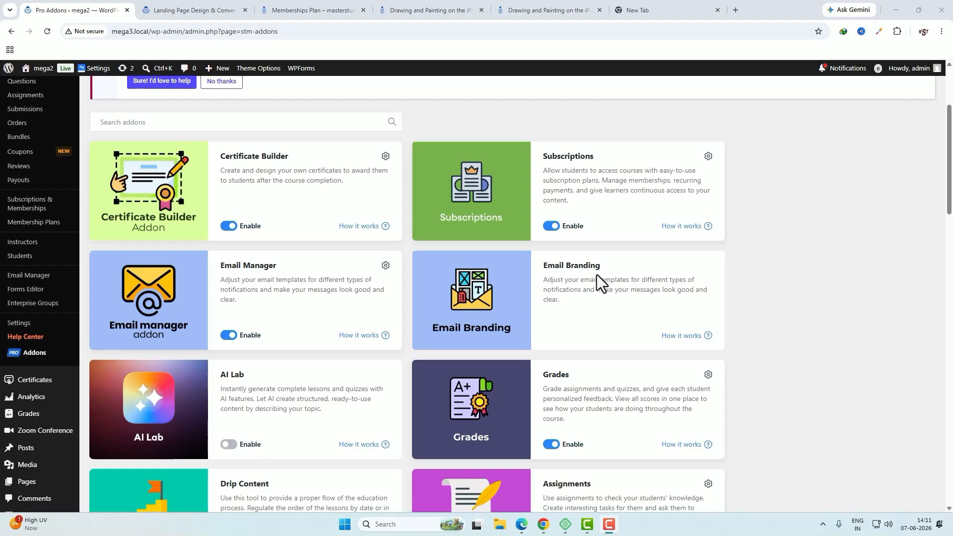
Start a new MasterStudy course category and name it "Travel".
scroll(597, 276, up, 2)
click(26, 142)
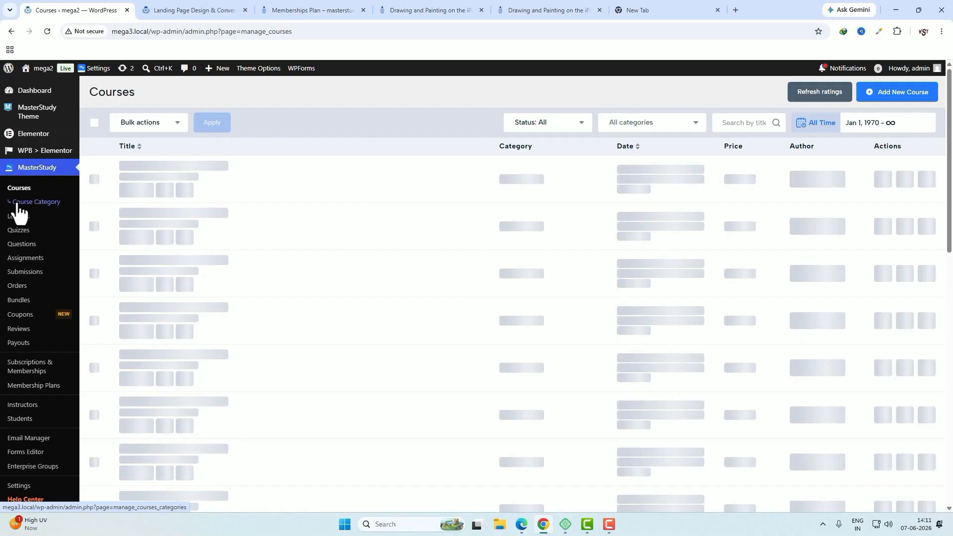
click(20, 212)
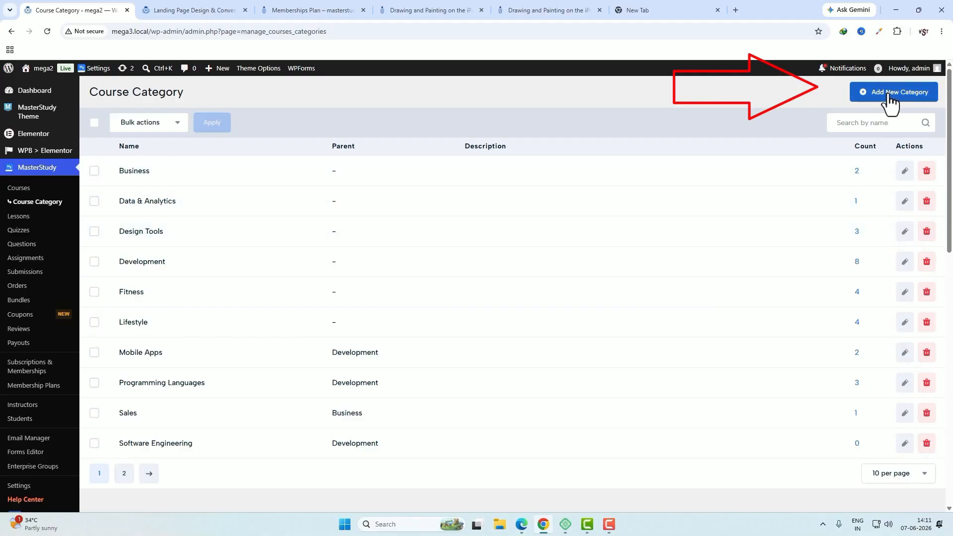
click(897, 102)
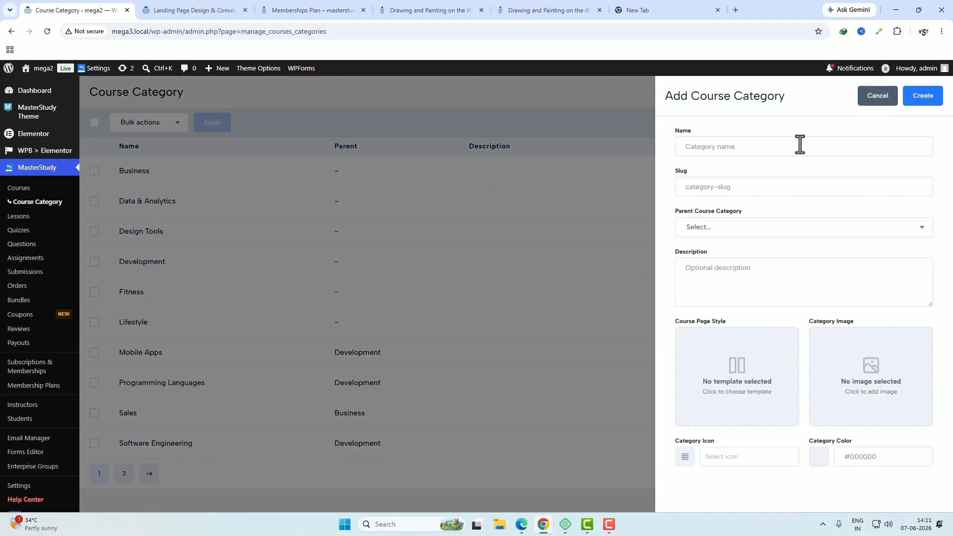
click(793, 149)
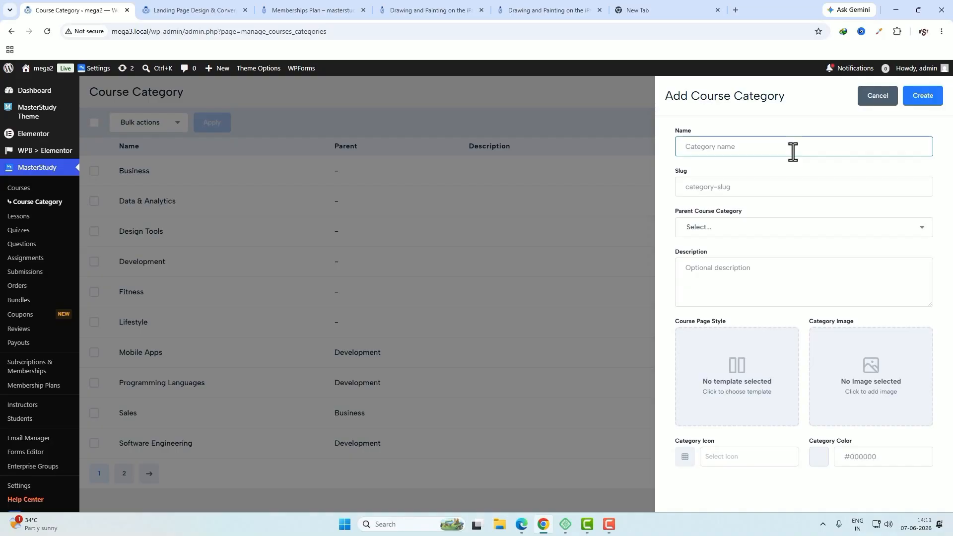
text(Travel)
click(708, 229)
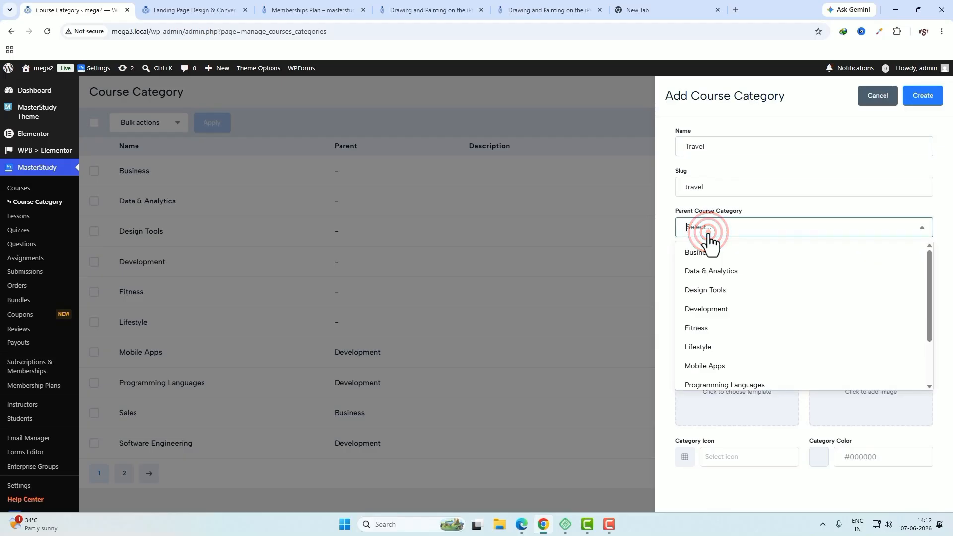
click(664, 229)
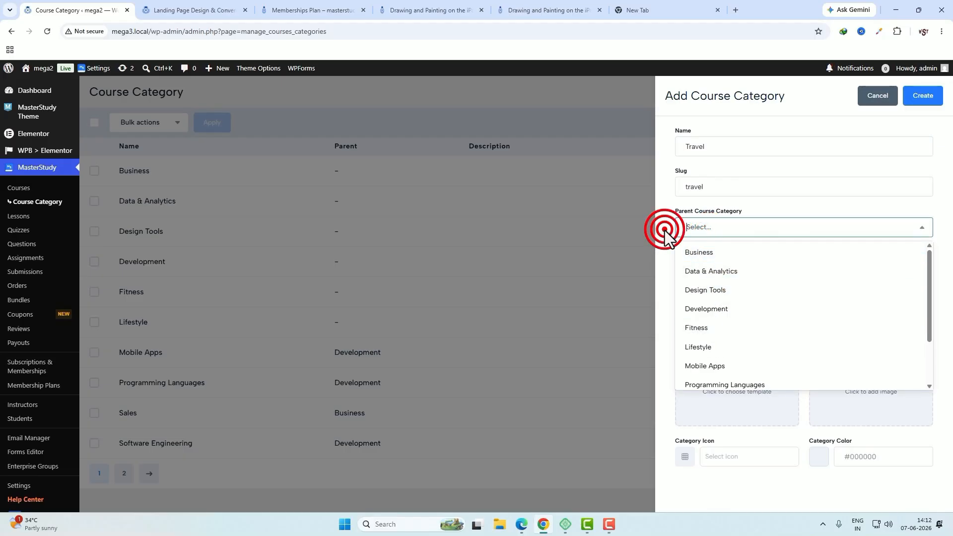
click(728, 227)
click(728, 227)
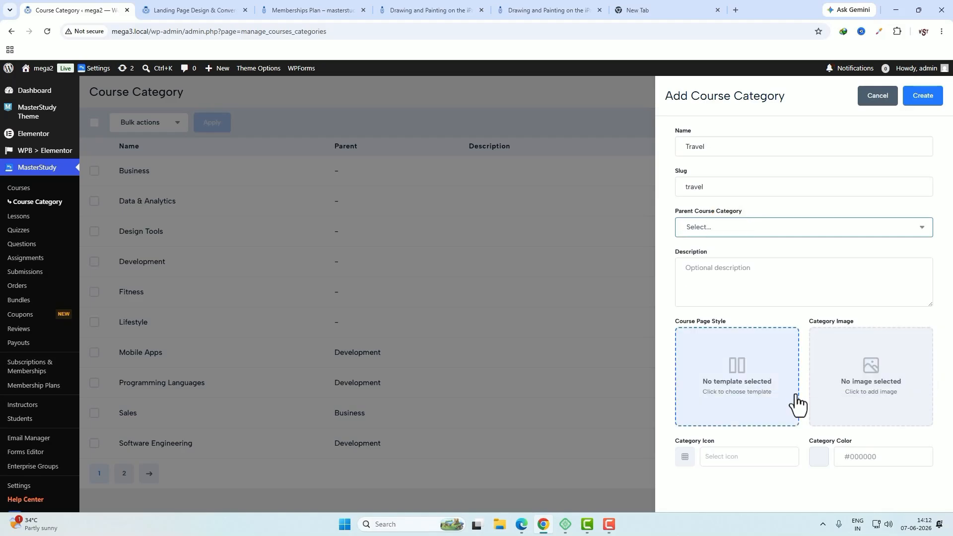
Give the Travel category the Anchor icon and the color #000000, and create it.
click(685, 458)
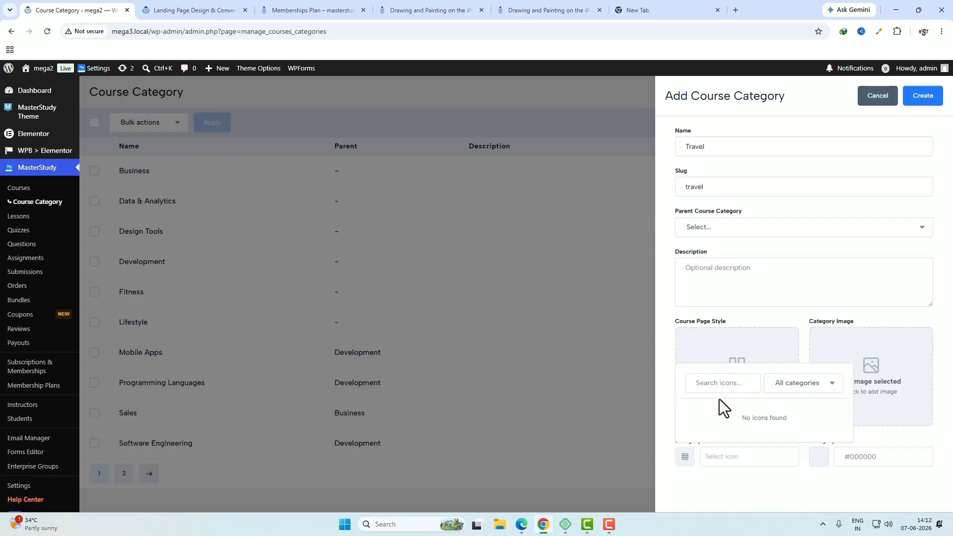
click(724, 382)
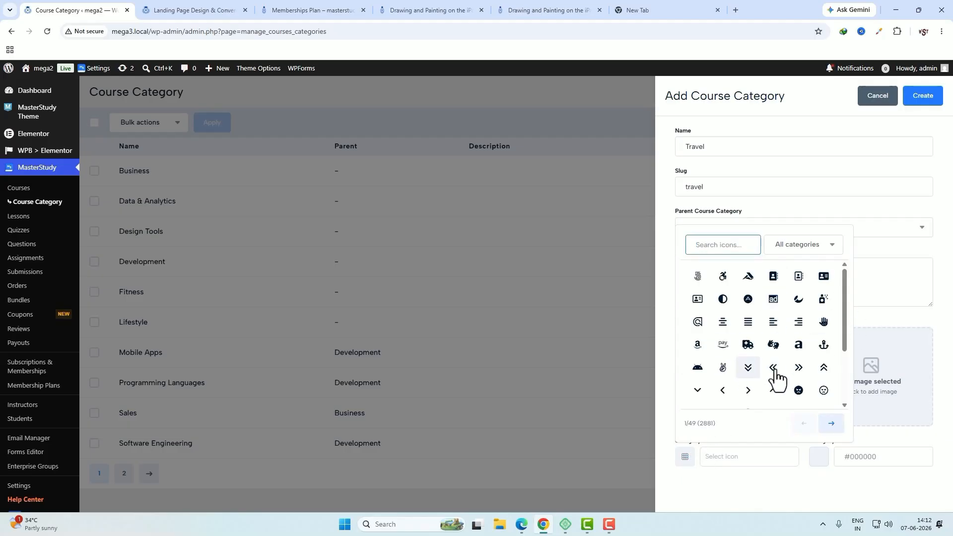
click(824, 346)
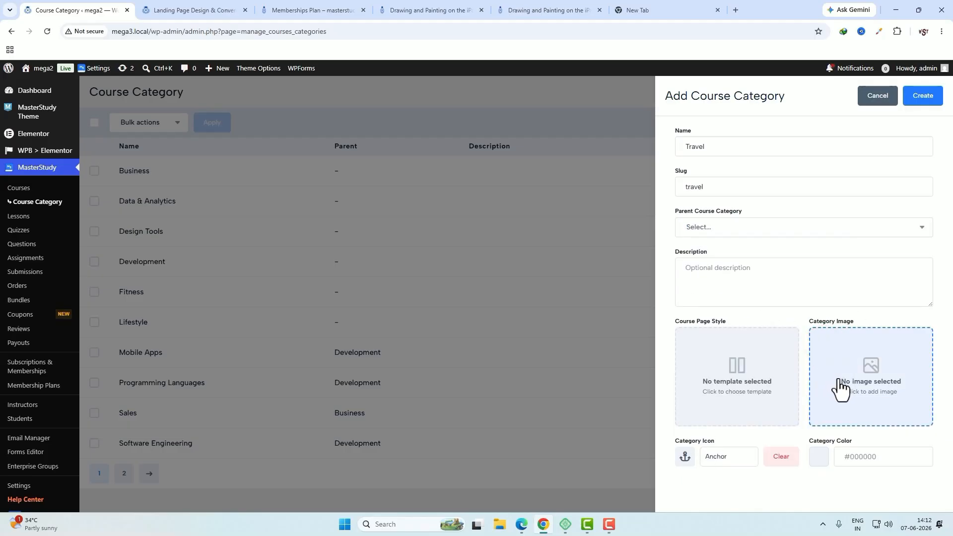
click(819, 457)
click(707, 356)
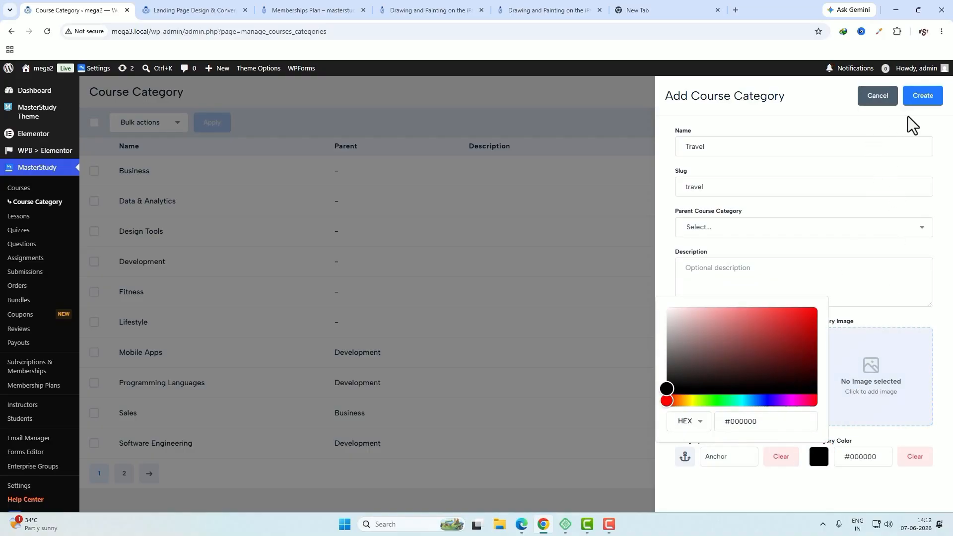
click(920, 98)
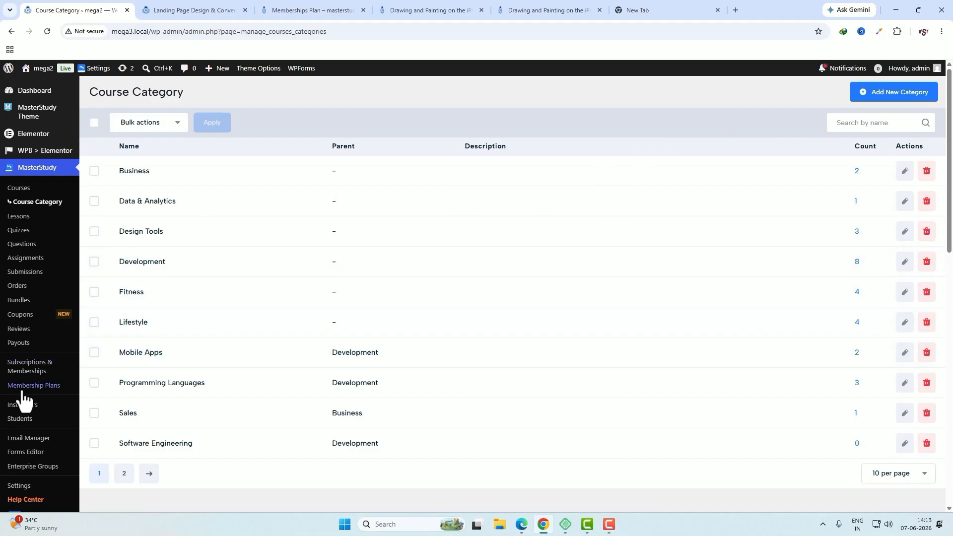
Start a new membership plan titled "Bronze" with the short description "Get access of Business and Data Analytic Course".
click(51, 391)
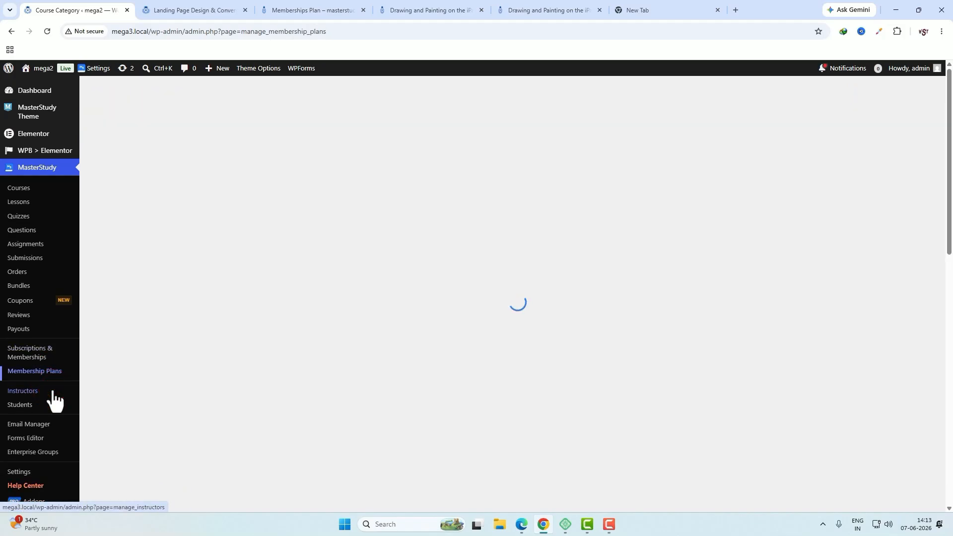
drag(416, 336, 618, 337)
click(654, 341)
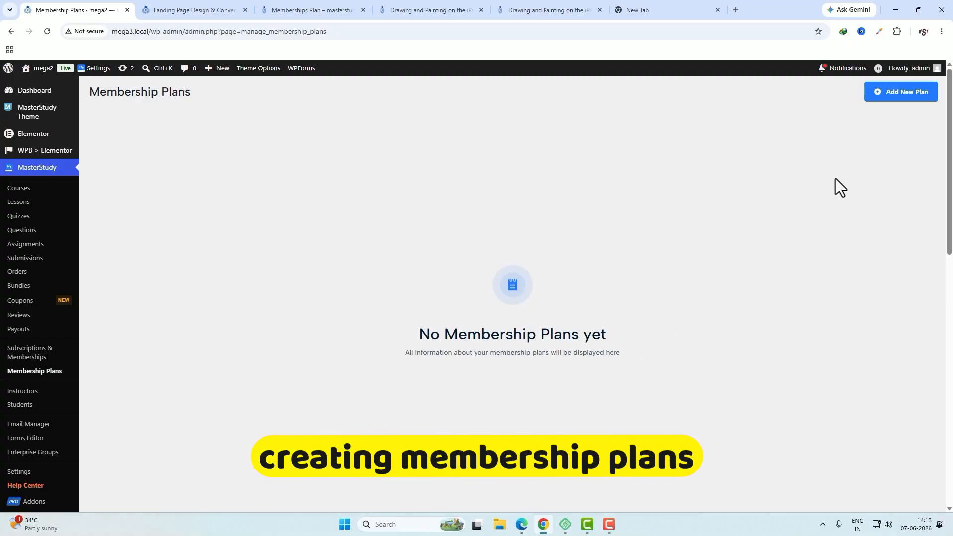
click(906, 93)
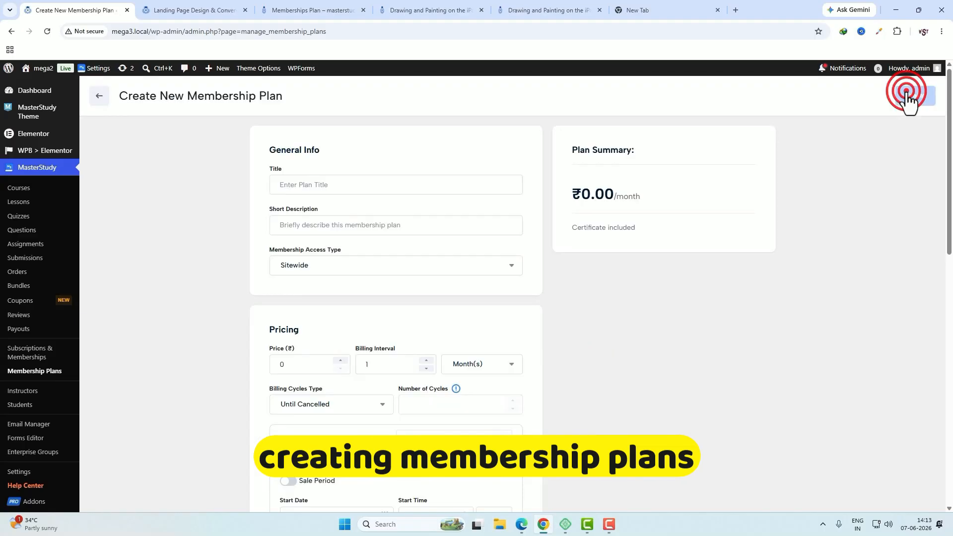
click(426, 191)
text(Bronze)
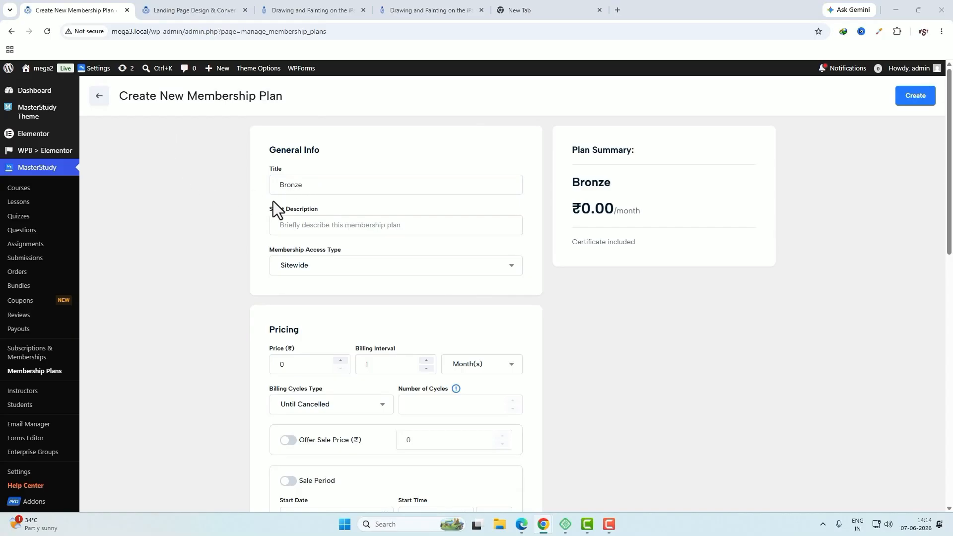
click(365, 226)
text(Get access of Business and Data Analytic Course)
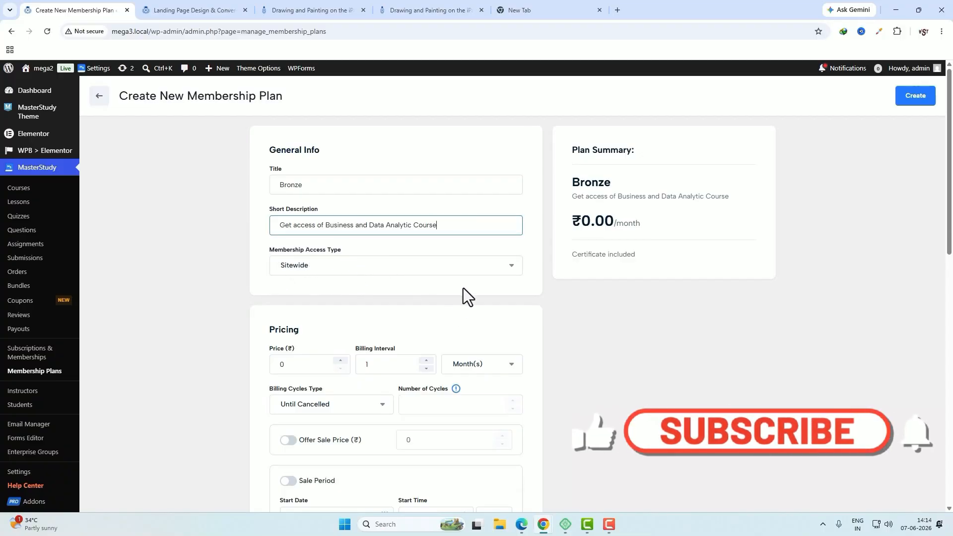
Set the Bronze plan's membership access type to Category-based and include the Business and Data & Analytics categories.
click(454, 269)
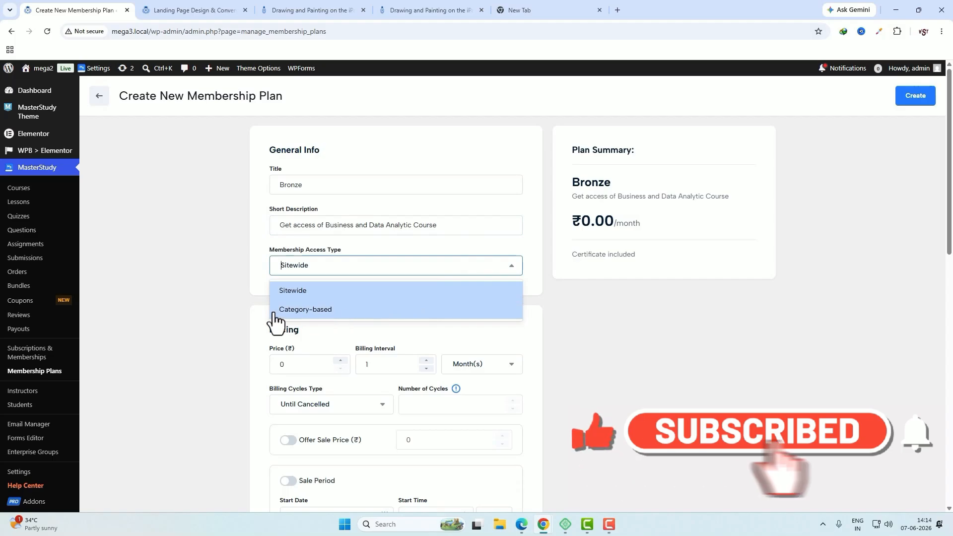
click(335, 309)
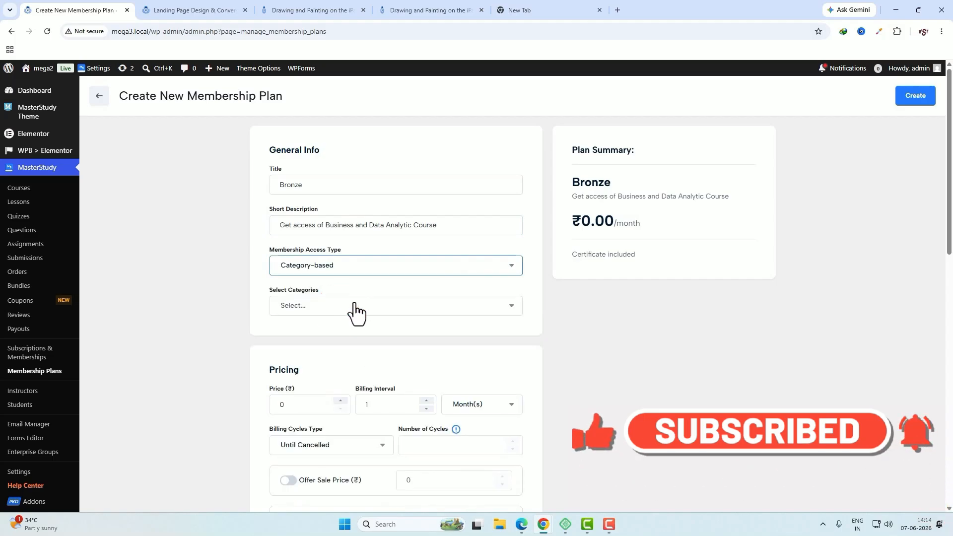
click(345, 306)
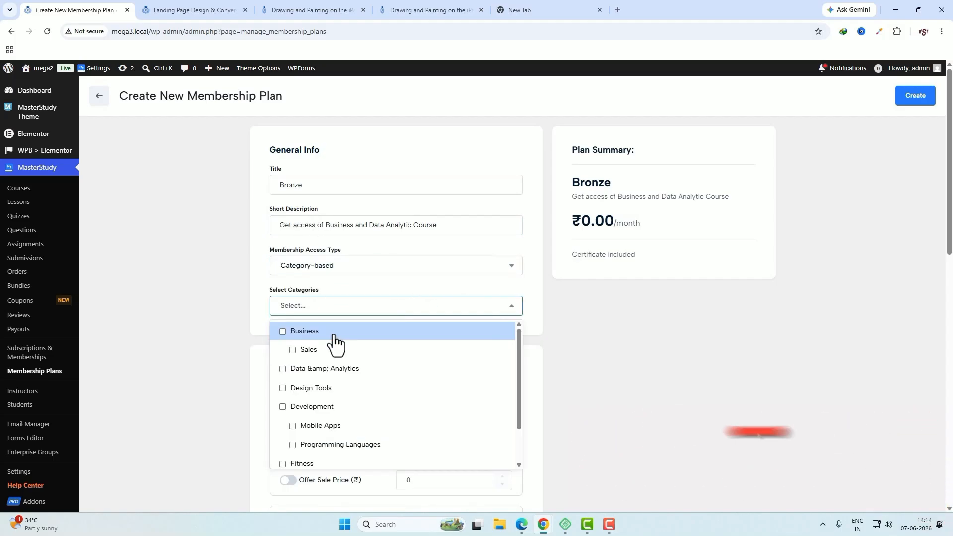
click(333, 331)
scroll(347, 343, down, 1)
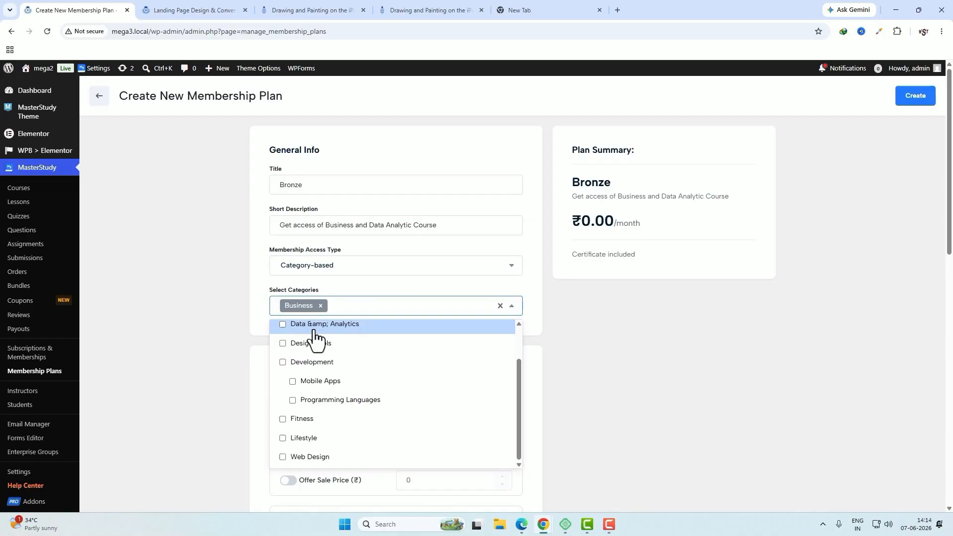
click(282, 325)
click(606, 374)
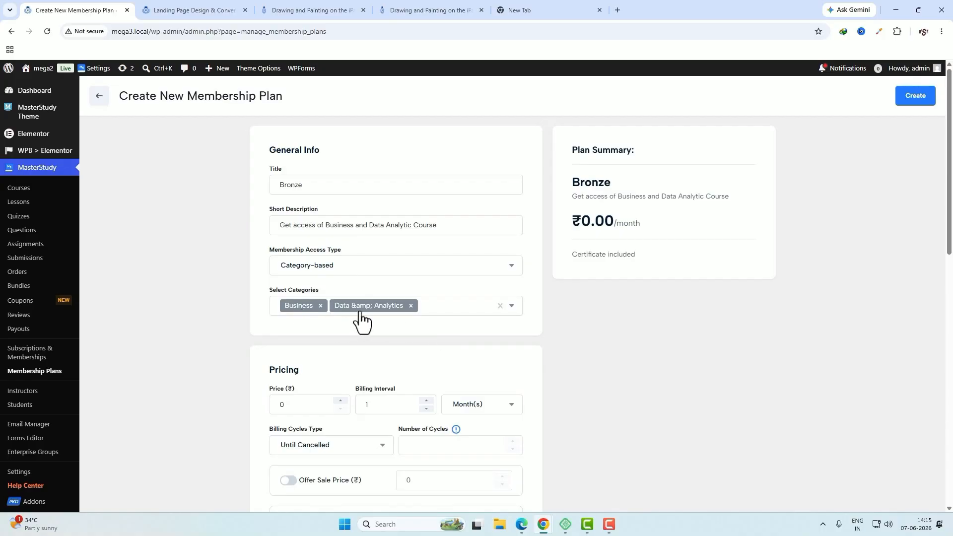
Set the Bronze plan's price to ₹10,000 and its billing interval to 1 year.
scroll(445, 326, down, 3)
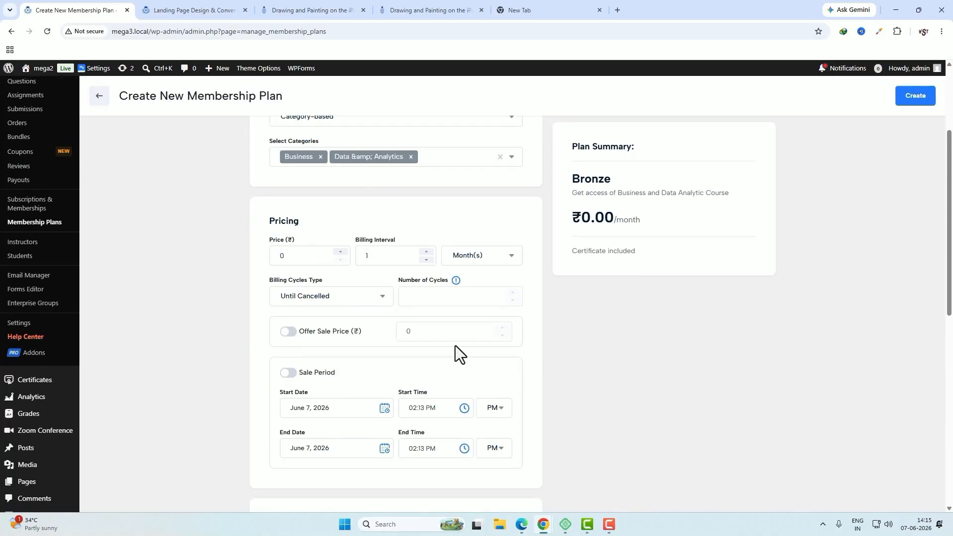
click(298, 255)
text(100000)
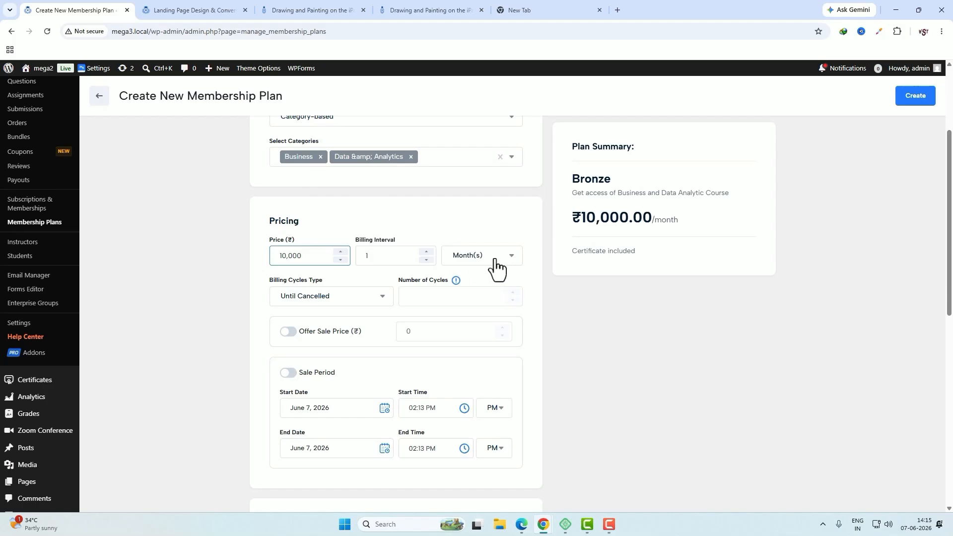
click(370, 255)
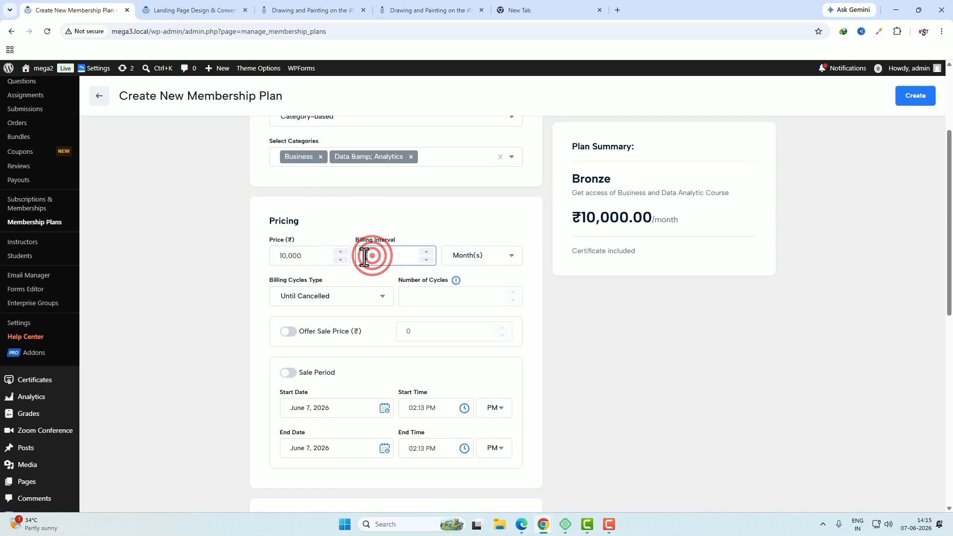
click(480, 254)
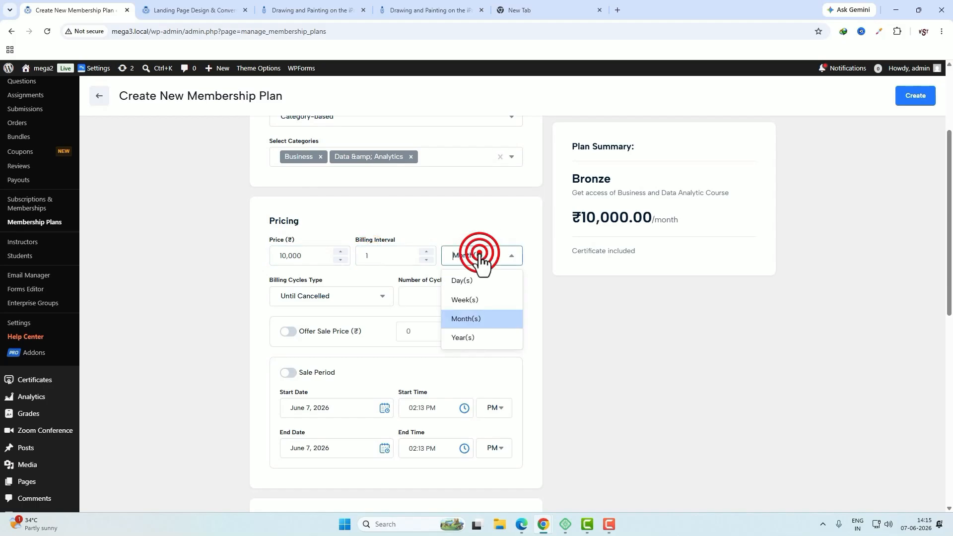
click(472, 341)
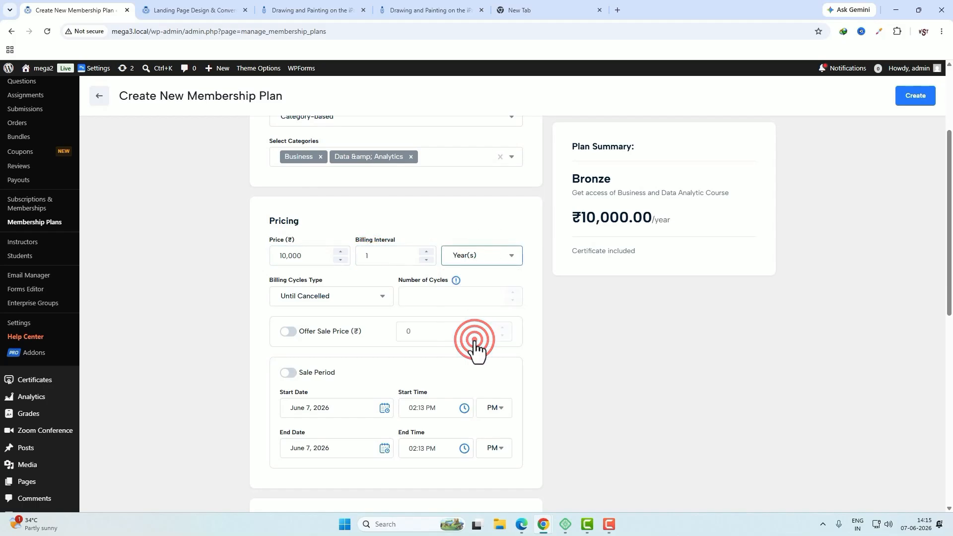
Try a Limited billing cycles type with 2 cycles, and return the type to Until Cancelled.
click(350, 303)
click(348, 321)
click(412, 297)
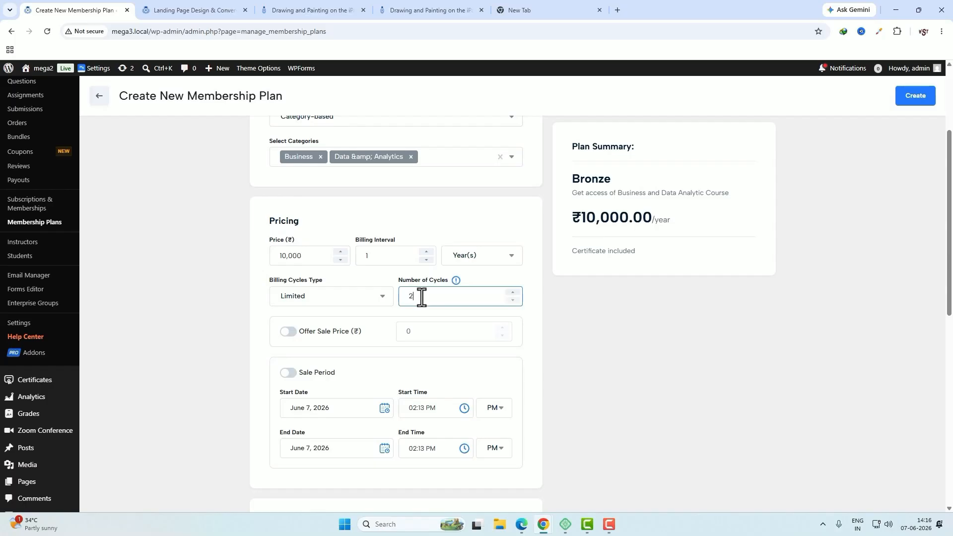
click(373, 297)
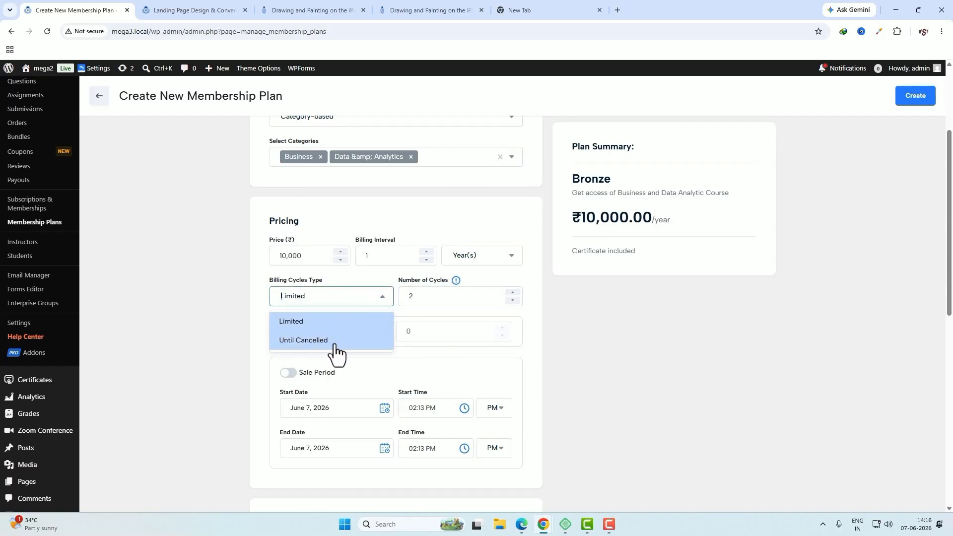
click(334, 342)
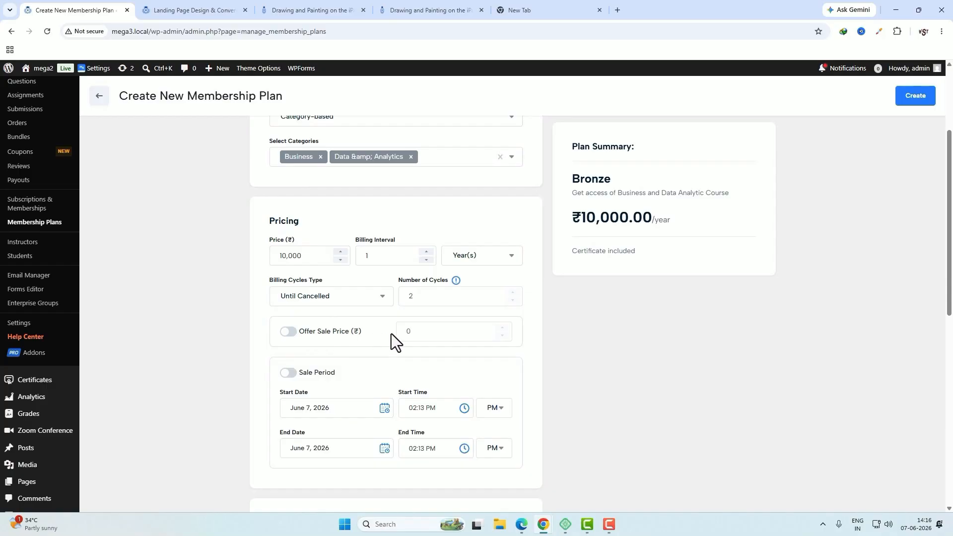
Enable the offer sale price for the Bronze plan and set it to ₹9,000.
click(288, 331)
click(420, 332)
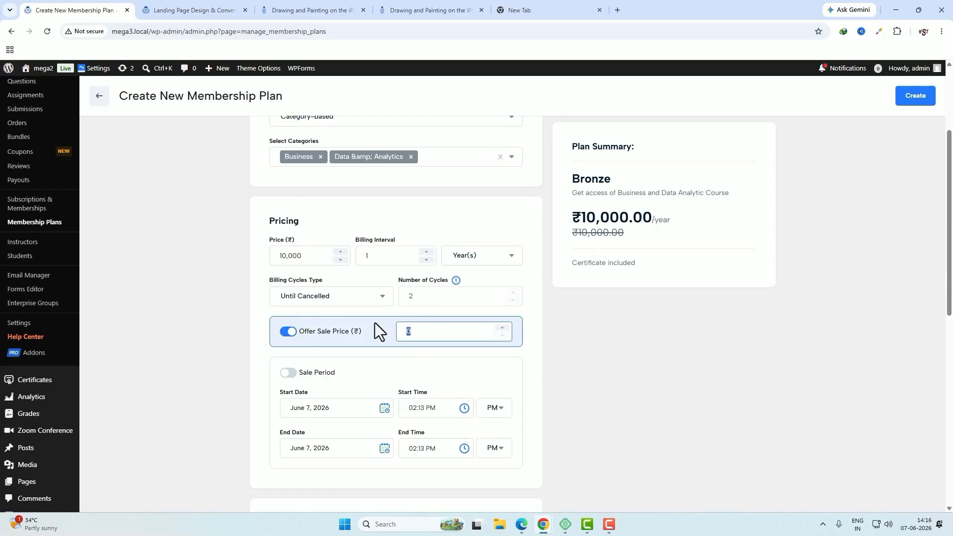
text(9000)
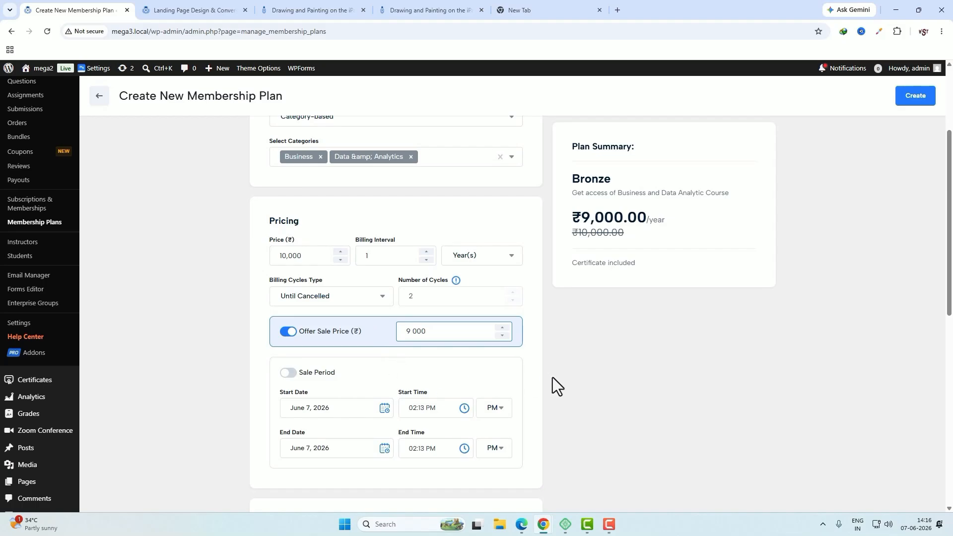
Enable the sale period and set it from June 18, 2026, 12:30 PM to June 30, 2026, 02:30 PM.
scroll(553, 377, down, 1)
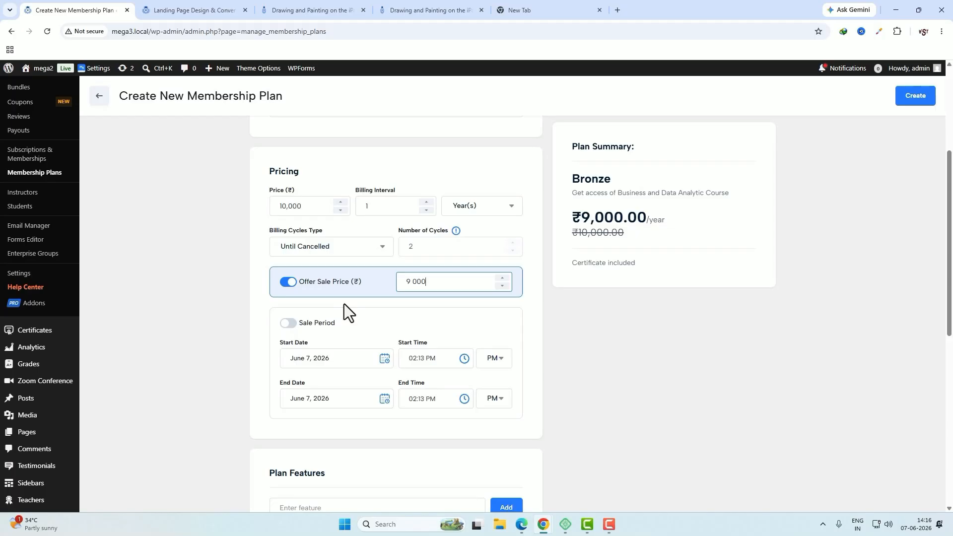
click(284, 323)
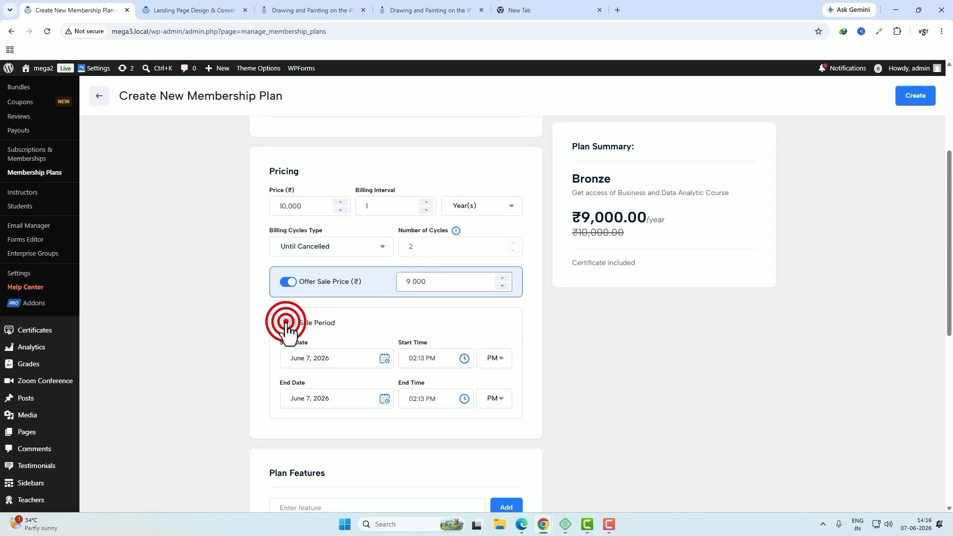
click(337, 358)
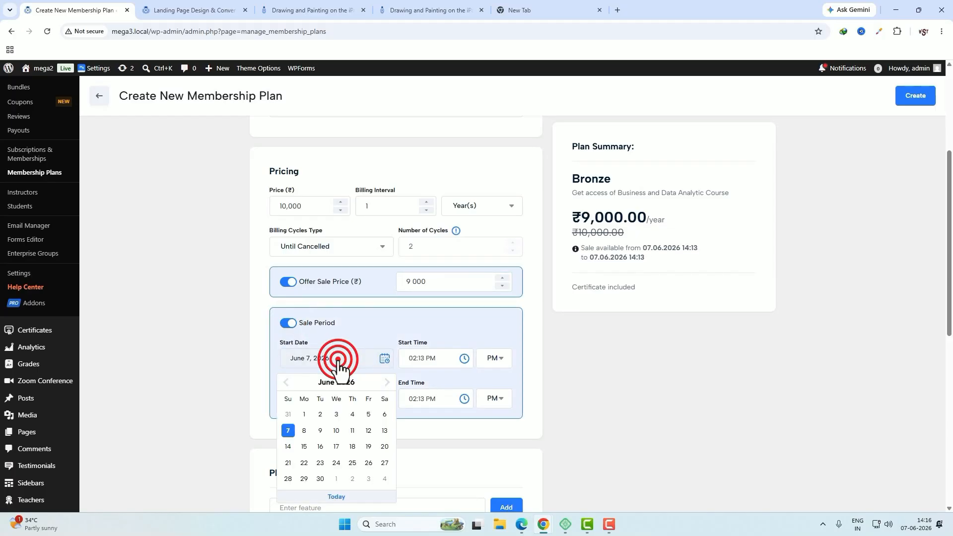
click(352, 446)
click(432, 402)
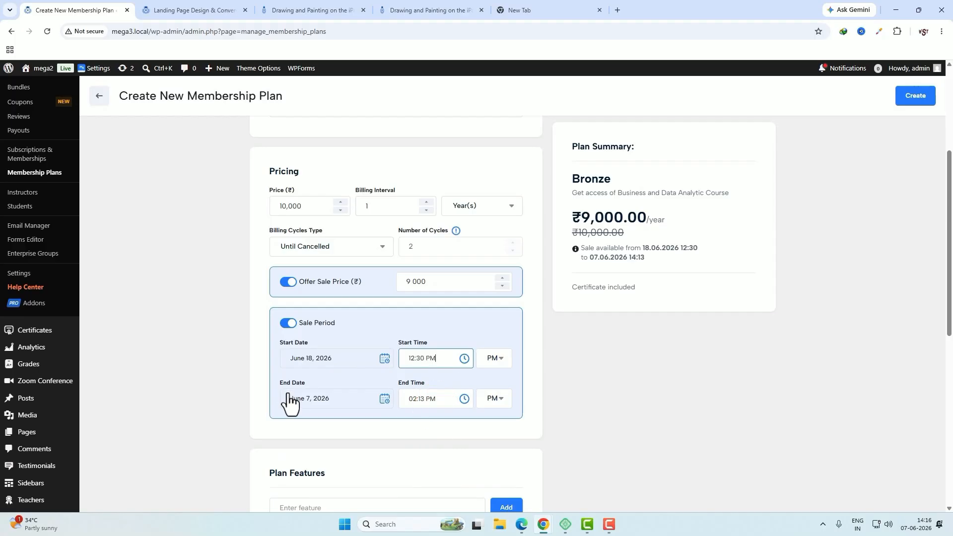
click(327, 402)
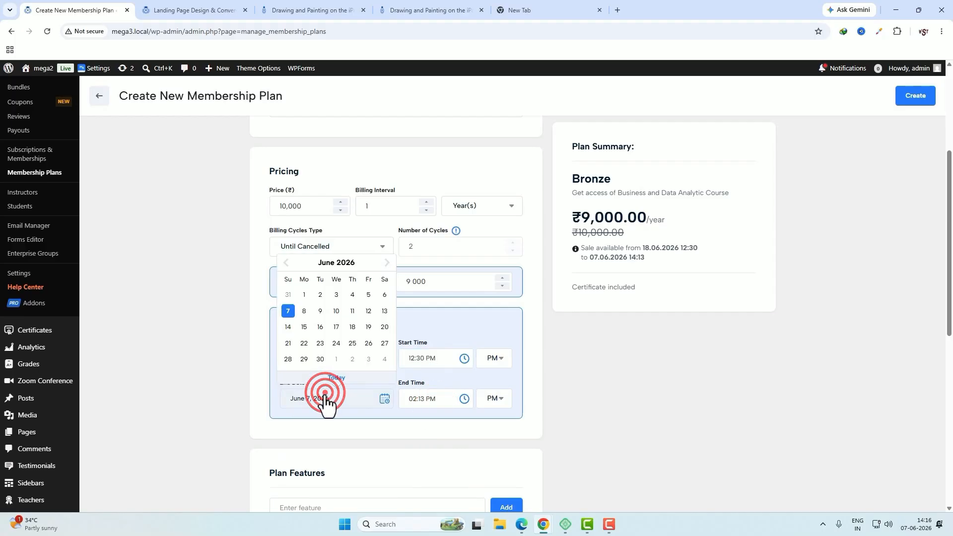
click(322, 361)
click(417, 398)
click(425, 362)
Switch the offer sale price and the sale period off and back on.
scroll(610, 389, down, 2)
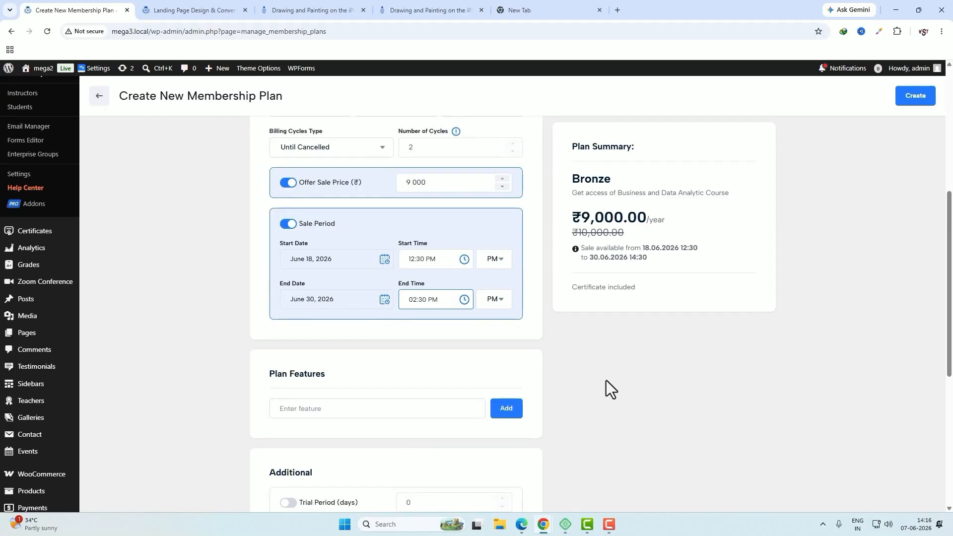
click(288, 183)
click(289, 224)
click(288, 183)
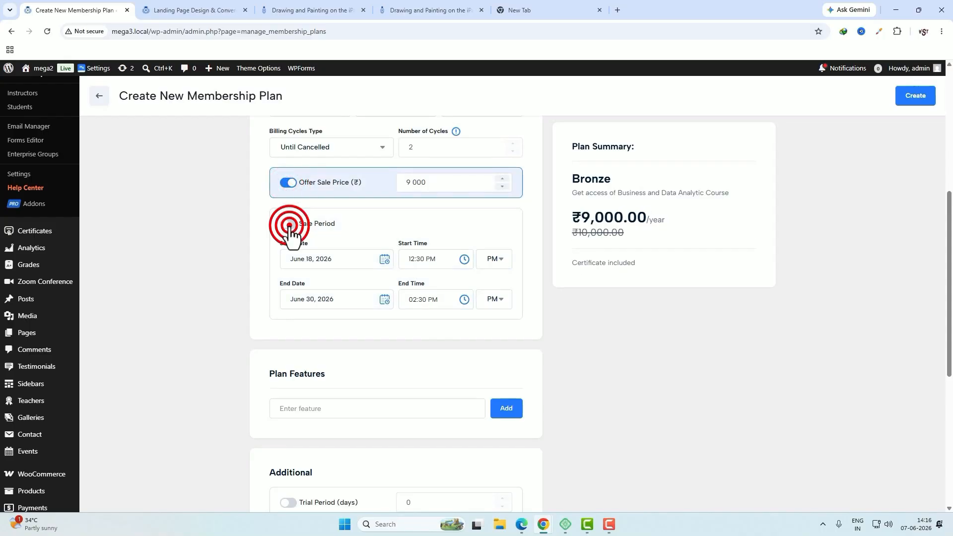
click(288, 224)
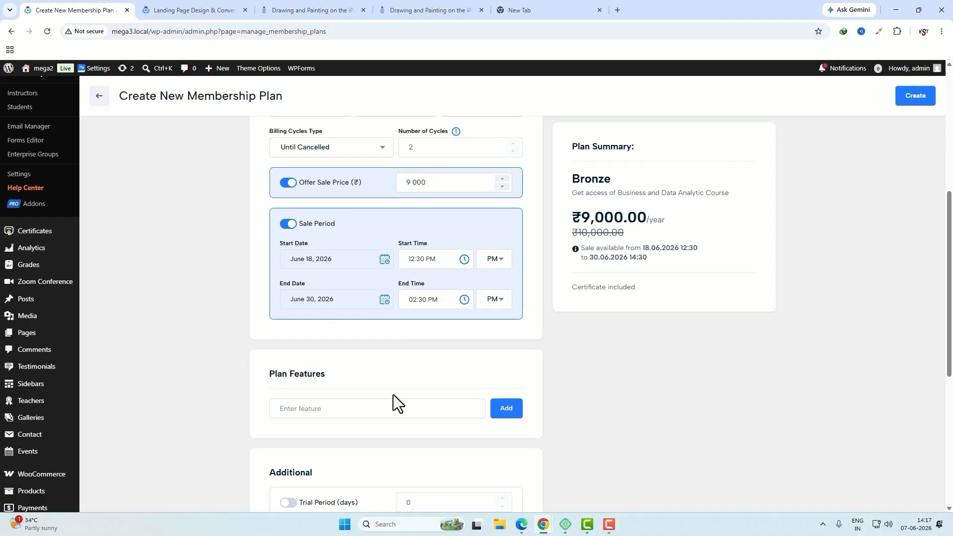
Add the plan features "Get access of Business and Data Analytic Course" and "Get Premium certificate after complete courses".
click(347, 410)
text(Get access of Business and Data Analytic Course)
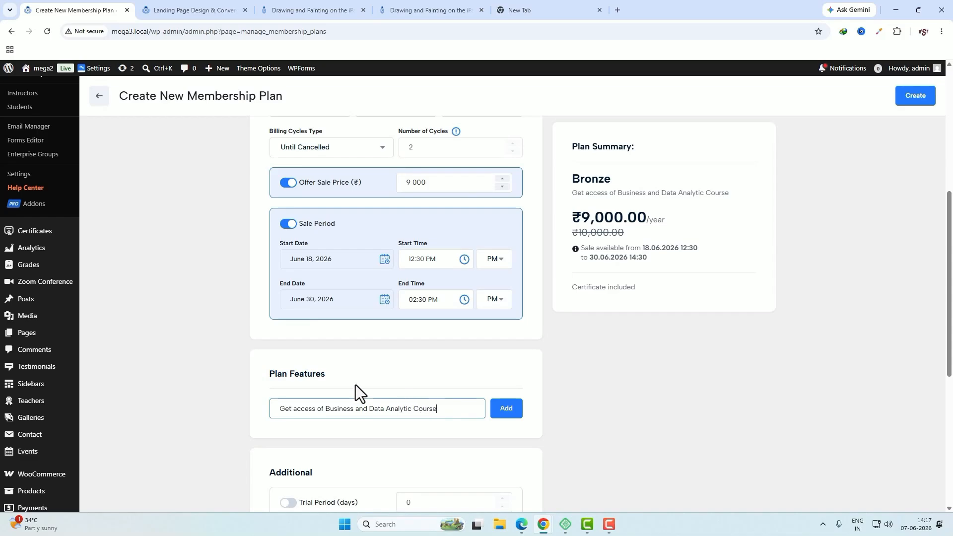
click(506, 412)
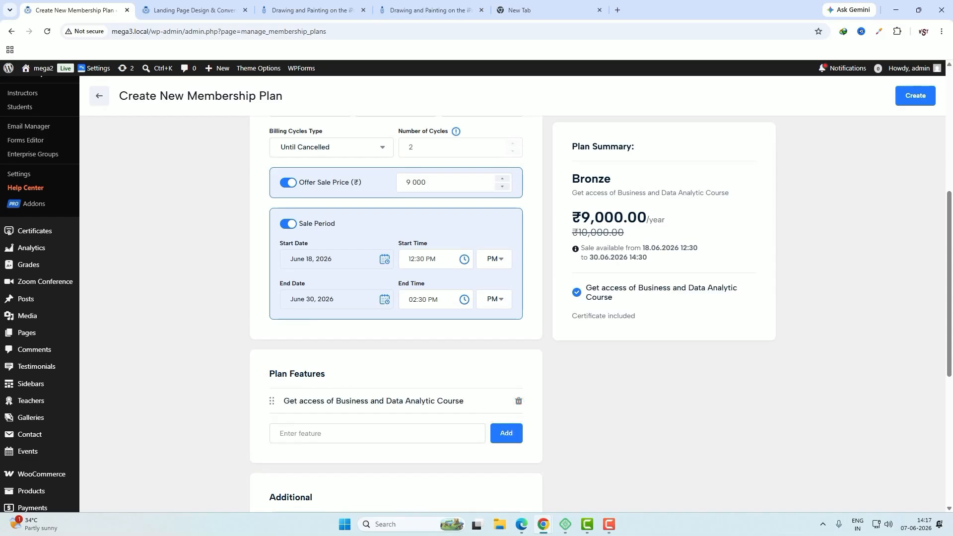
click(346, 433)
text(Get Premium certificate after complete courses)
click(506, 434)
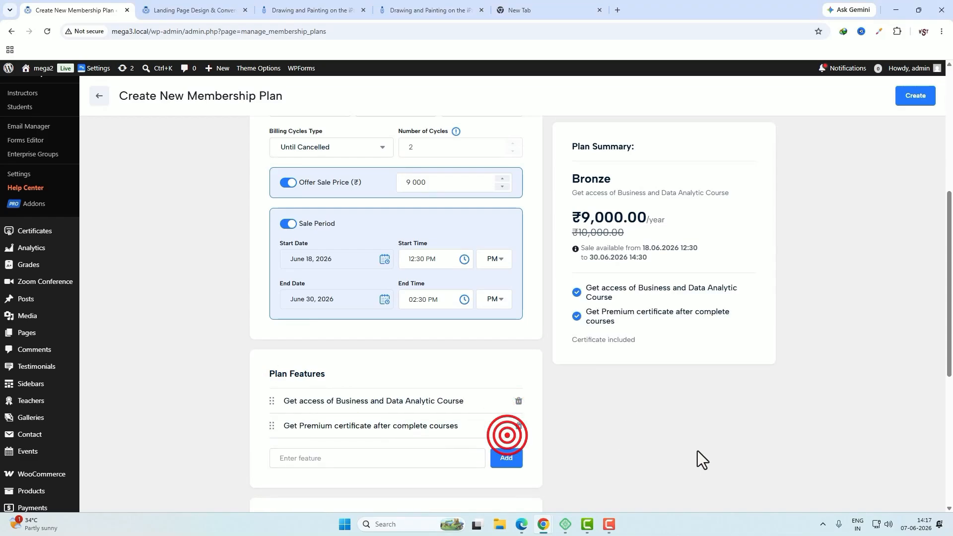
Enable a trial period of 1 day and mark the plan as featured with the badge label "Basic".
scroll(563, 459, down, 1)
scroll(563, 459, down, 4)
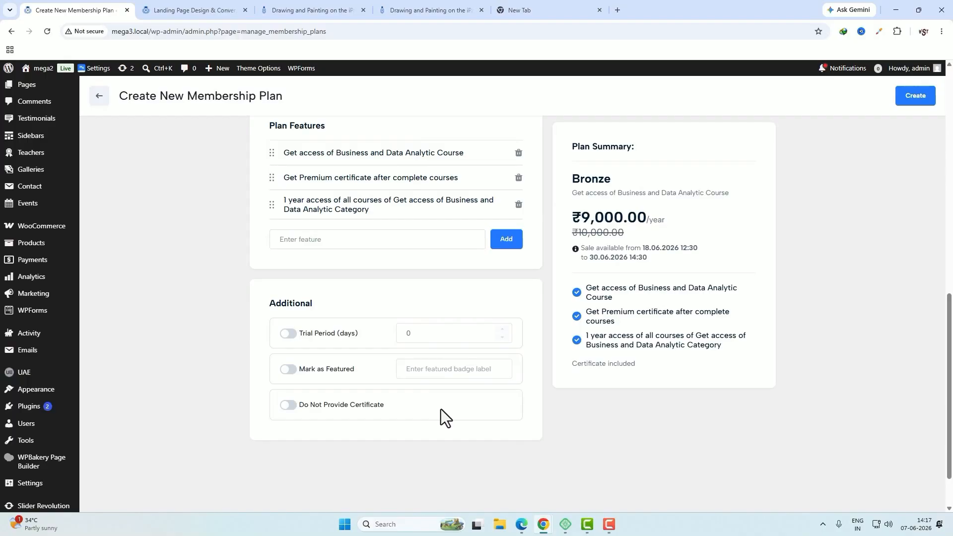
click(288, 333)
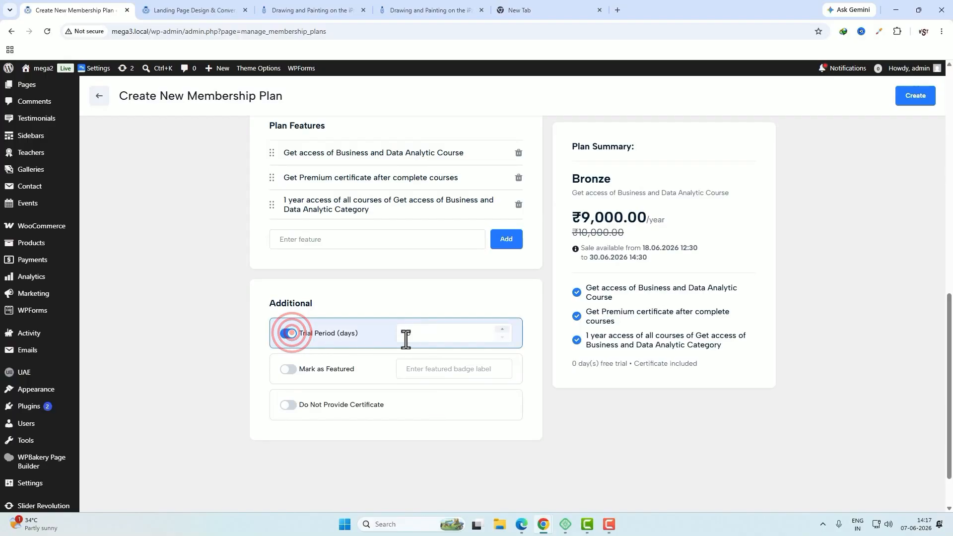
click(424, 336)
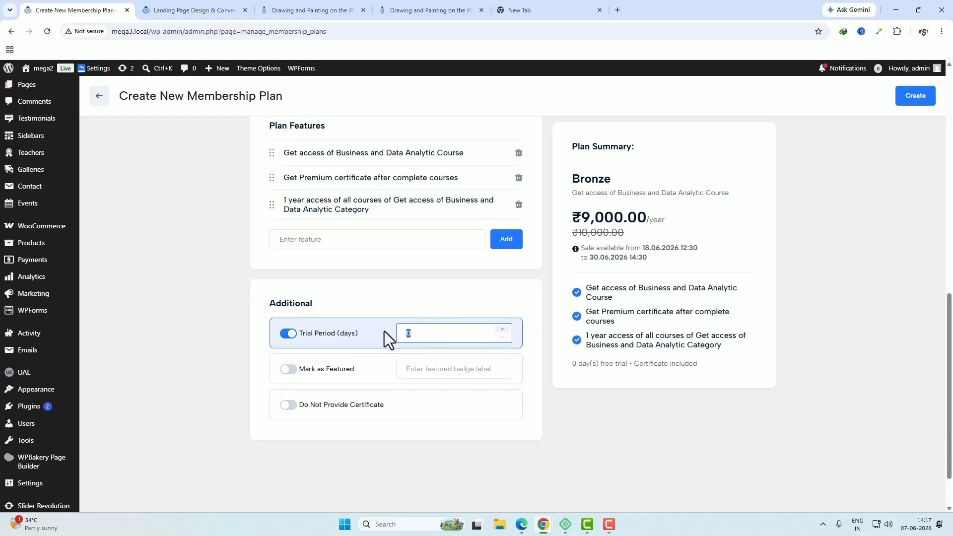
key(BackSpace)
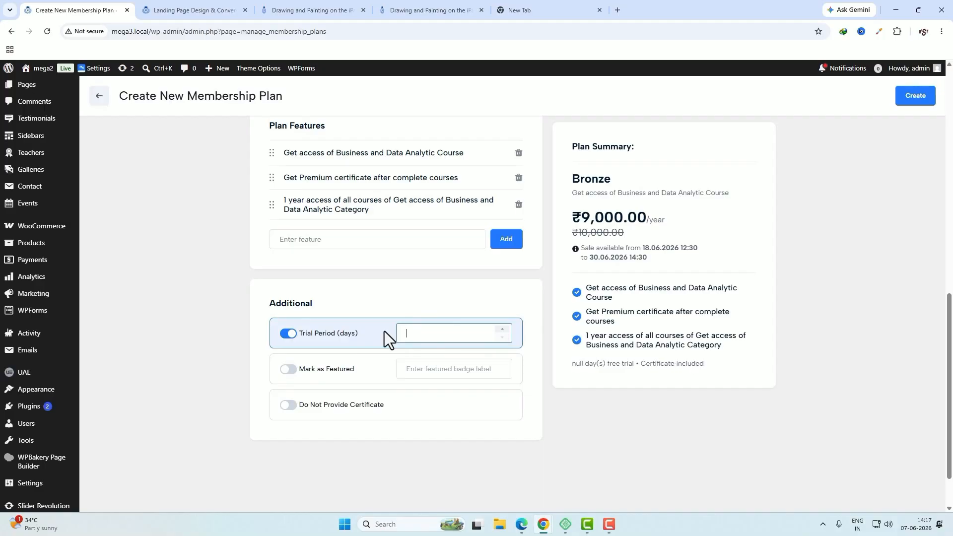
text(1)
click(287, 369)
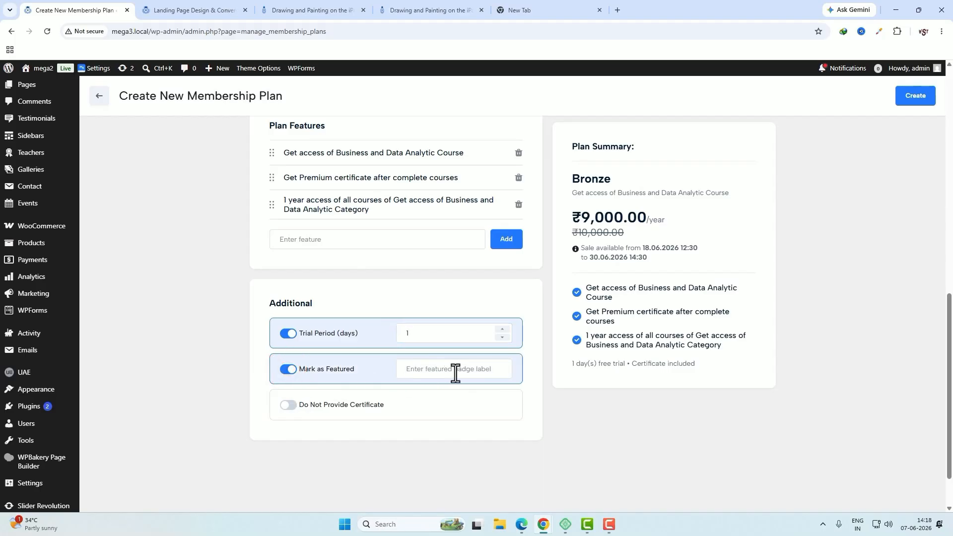
click(435, 372)
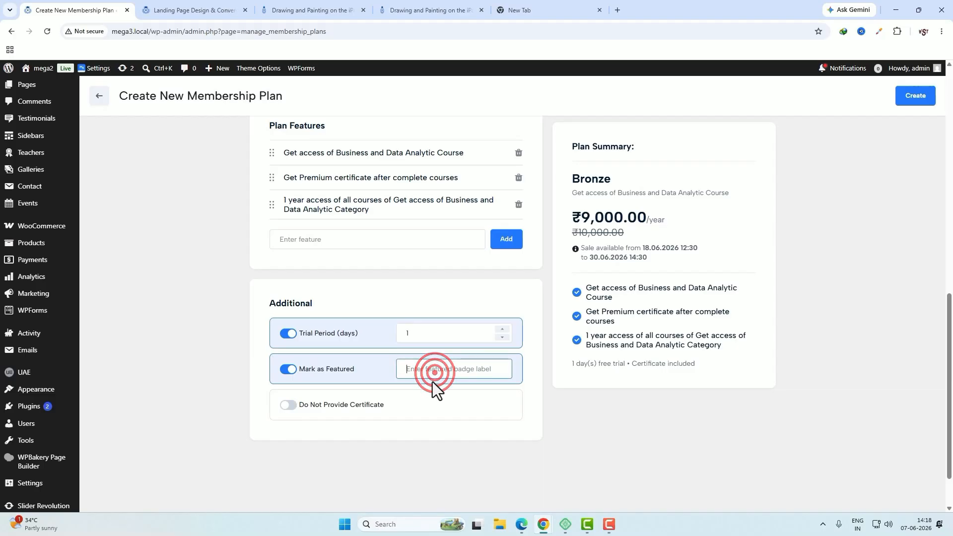
text(Basic)
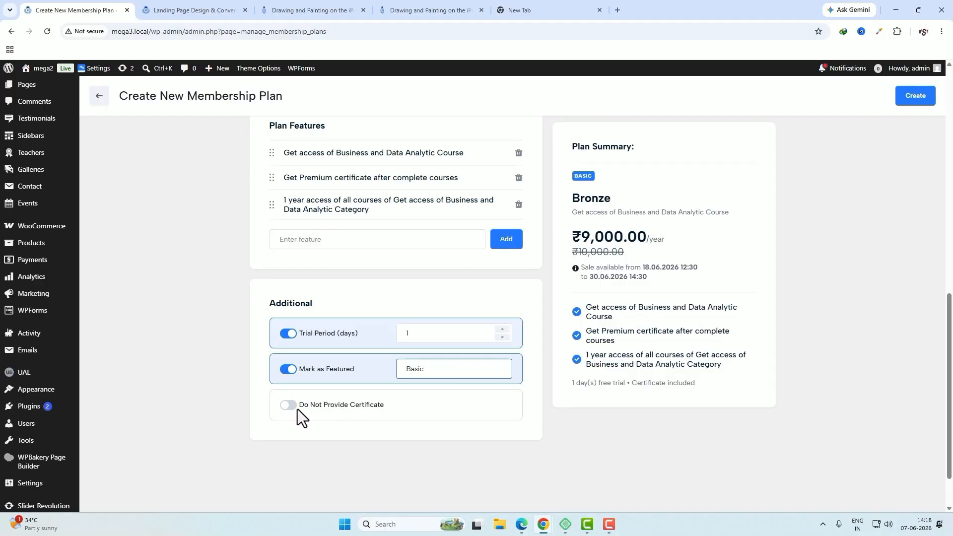
Review the plan summary, create the Bronze plan, and return to the list of membership plans.
scroll(449, 383, down, 2)
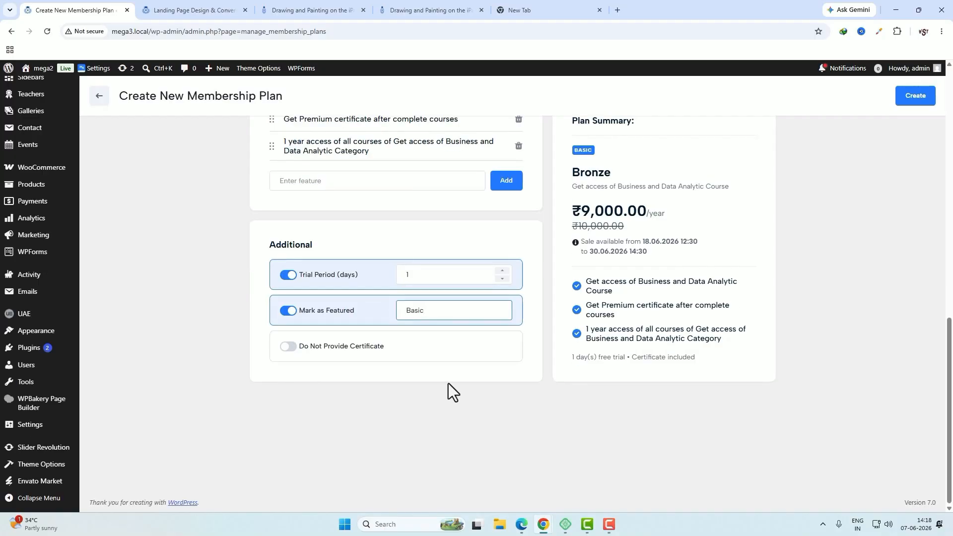
scroll(586, 298, up, 1)
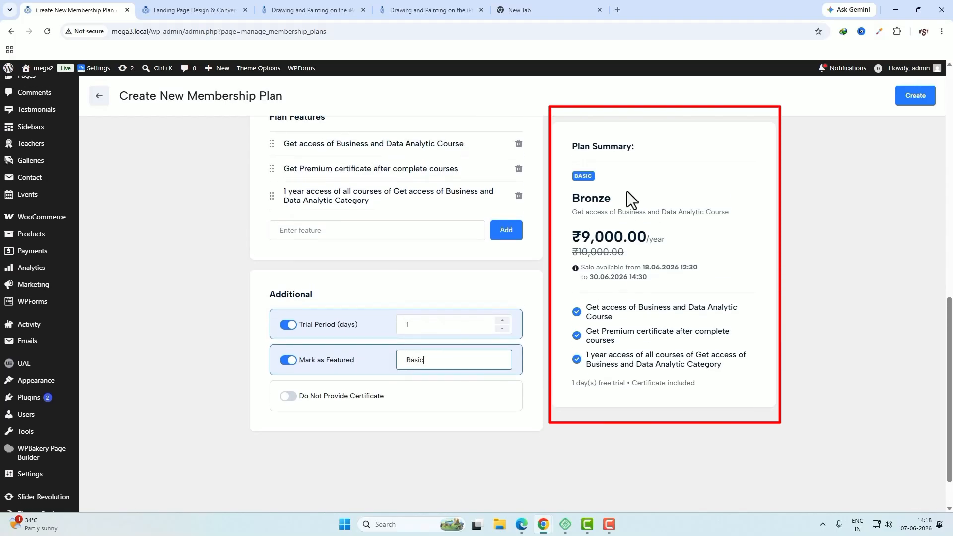
mouse_move(568, 144)
mouse_down()
mouse_move(731, 366)
mouse_move(662, 157)
mouse_up()
click(662, 157)
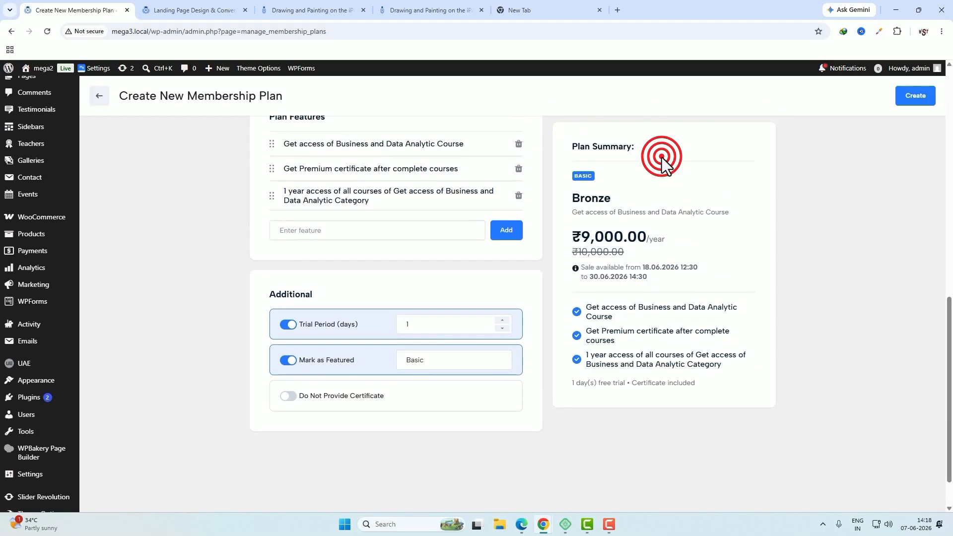
scroll(577, 321, up, 2)
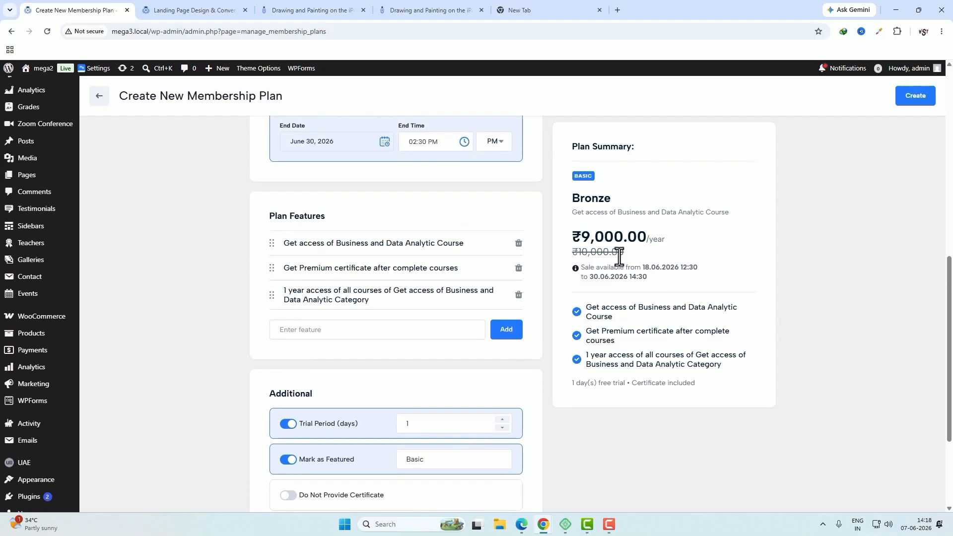
click(912, 97)
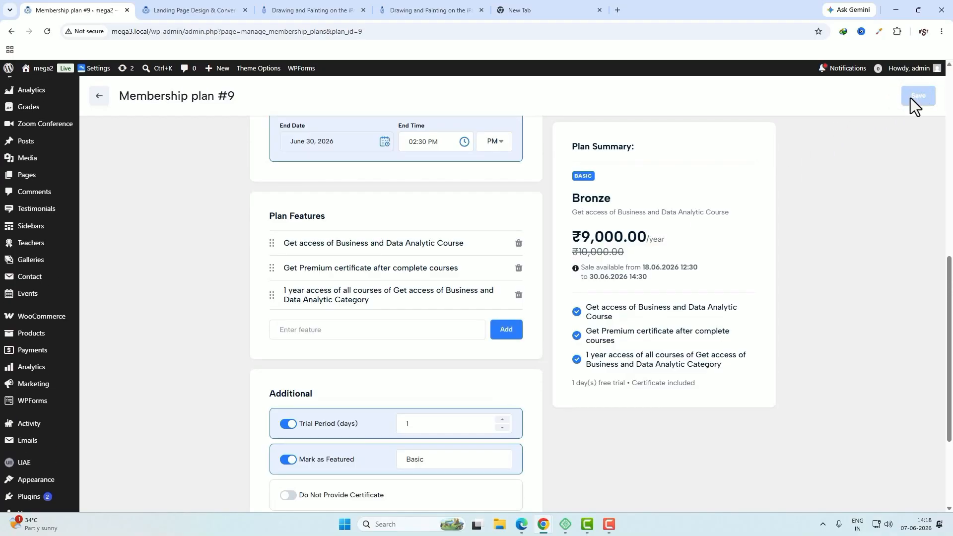
scroll(192, 320, up, 3)
click(44, 372)
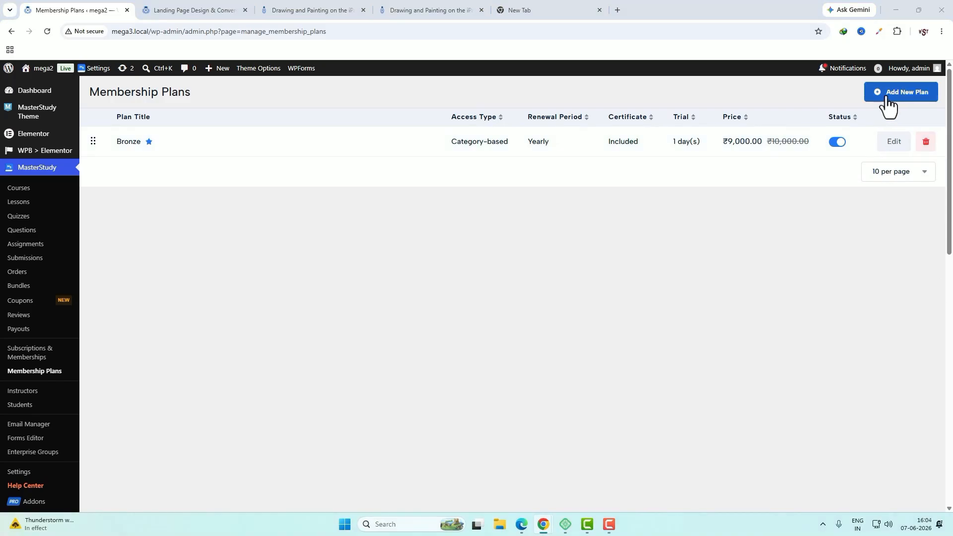
Start a new membership plan titled "Silver" with the short description "Get access of Business, Data Analytic, and Development courses".
click(916, 96)
click(435, 188)
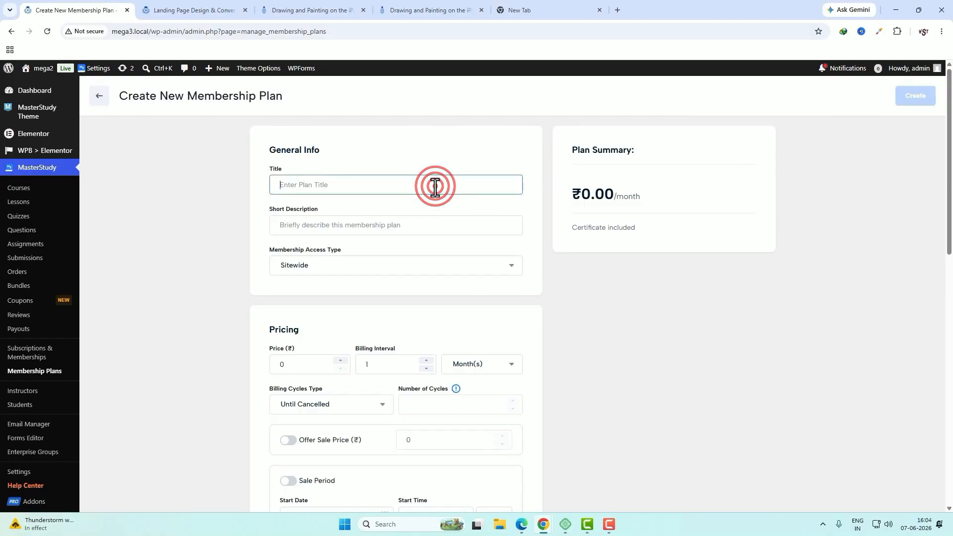
text(Silver)
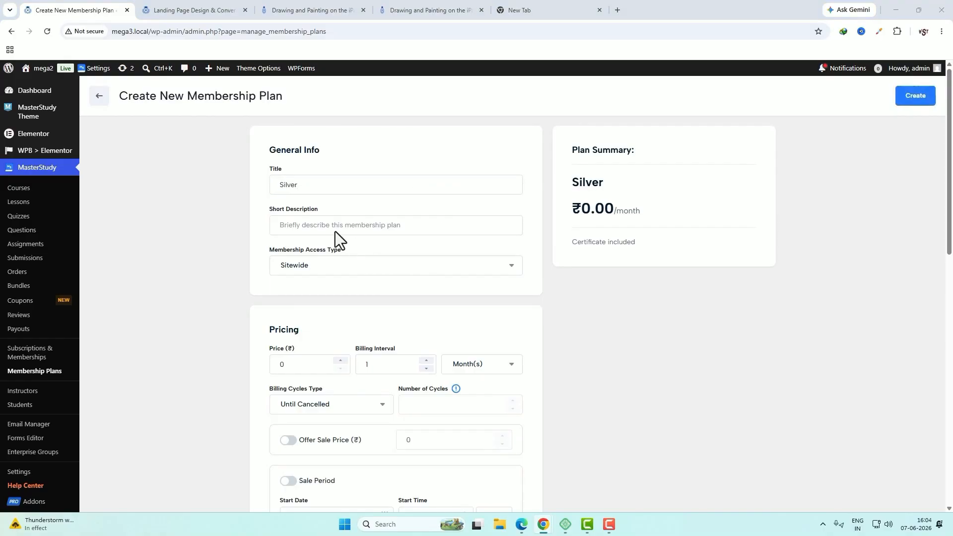
click(302, 223)
text(Get access of Business, Data Analytic, and Development courses)
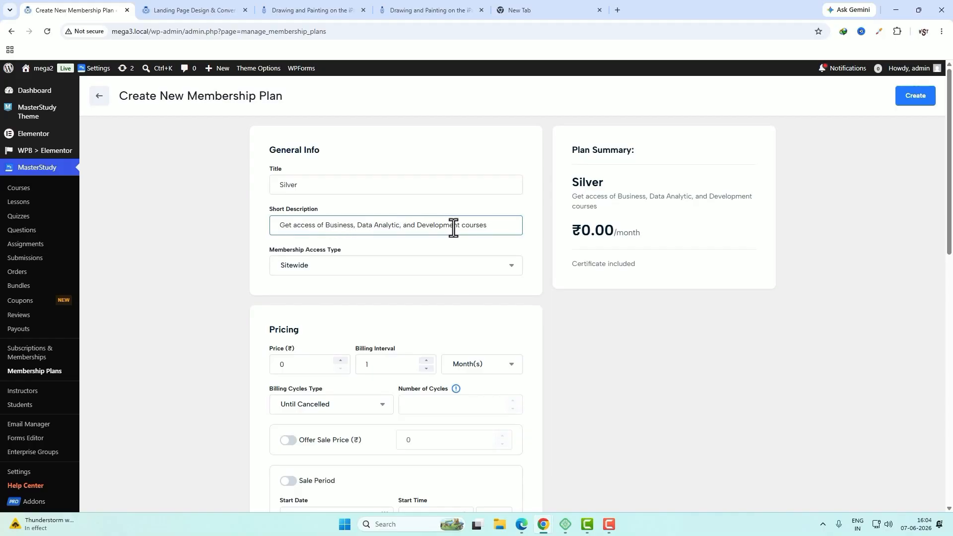
Make the Silver plan's membership access category-based and select the Business, Data & Analytics and Development categories.
click(380, 267)
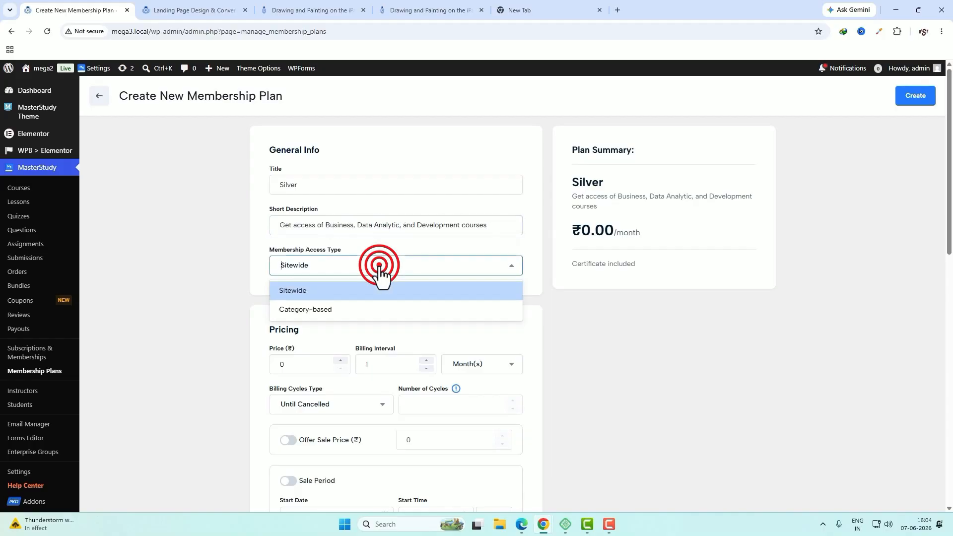
click(352, 312)
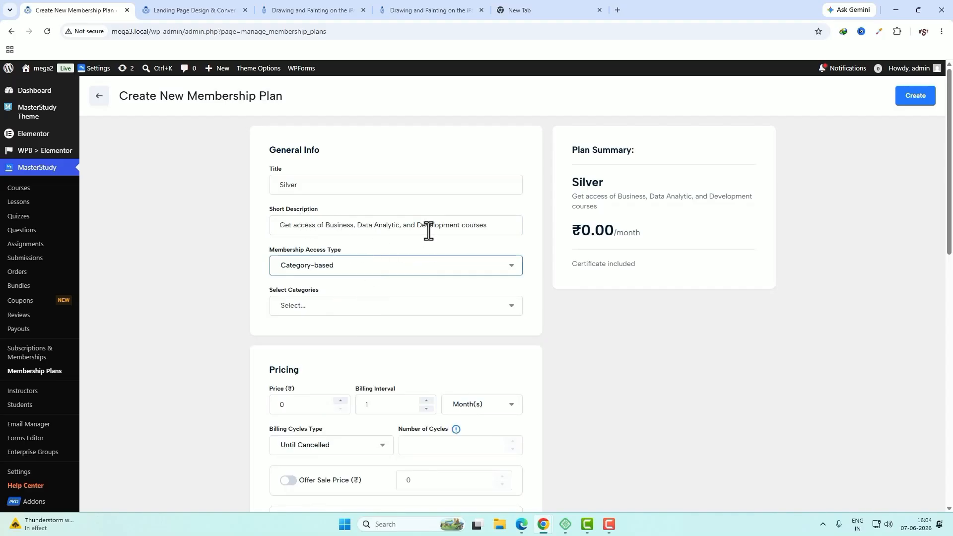
click(352, 302)
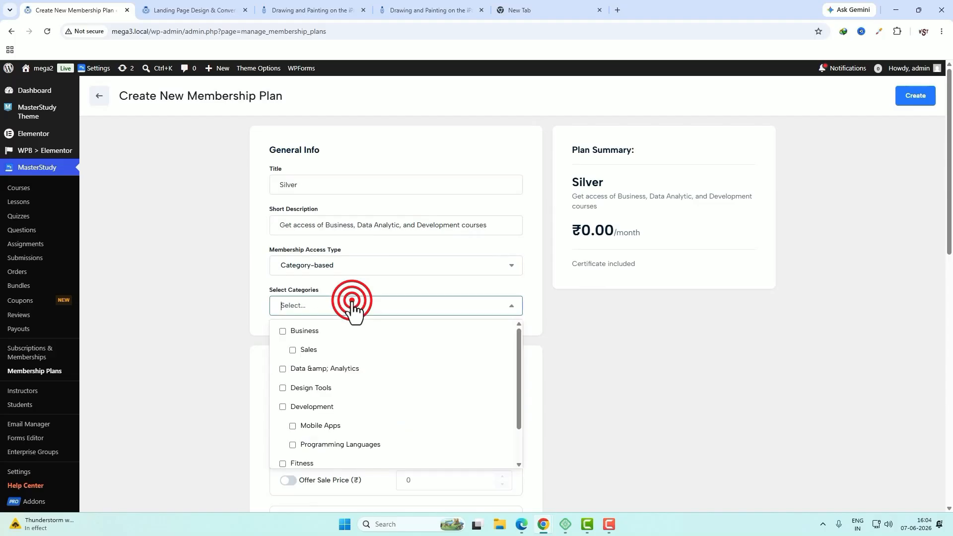
click(320, 332)
click(320, 368)
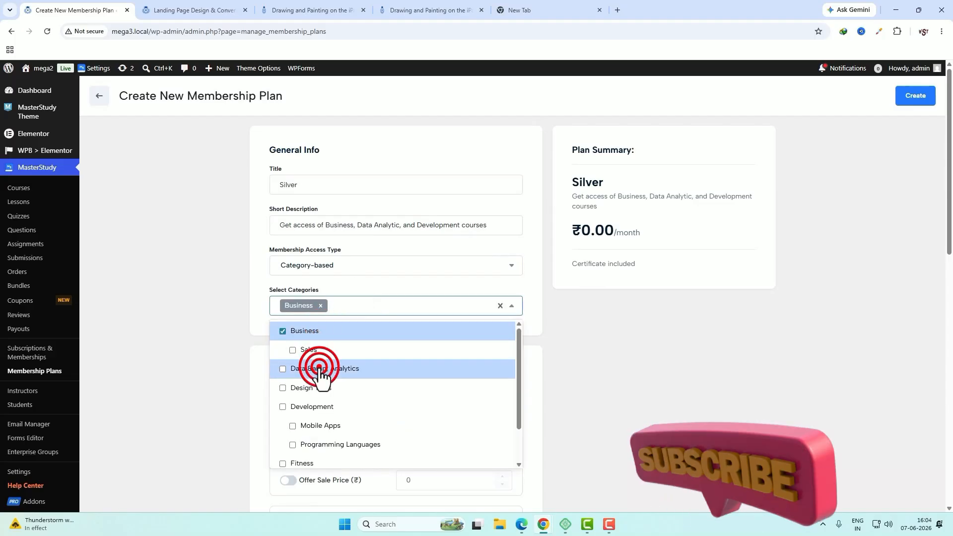
click(285, 410)
Set the Silver plan's price to ₹12,000 and its billing interval unit to Year(s).
scroll(257, 248, down, 3)
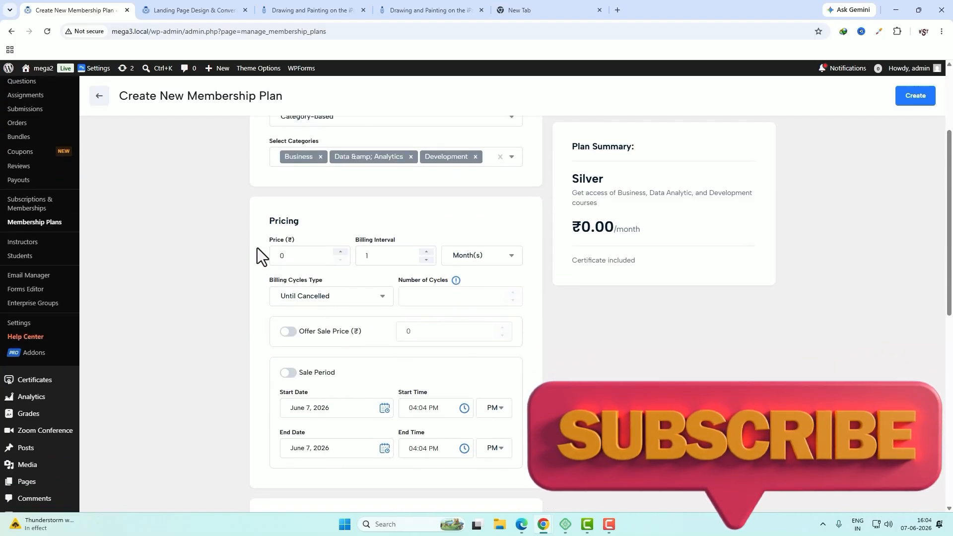
double_click(273, 254)
text(1)
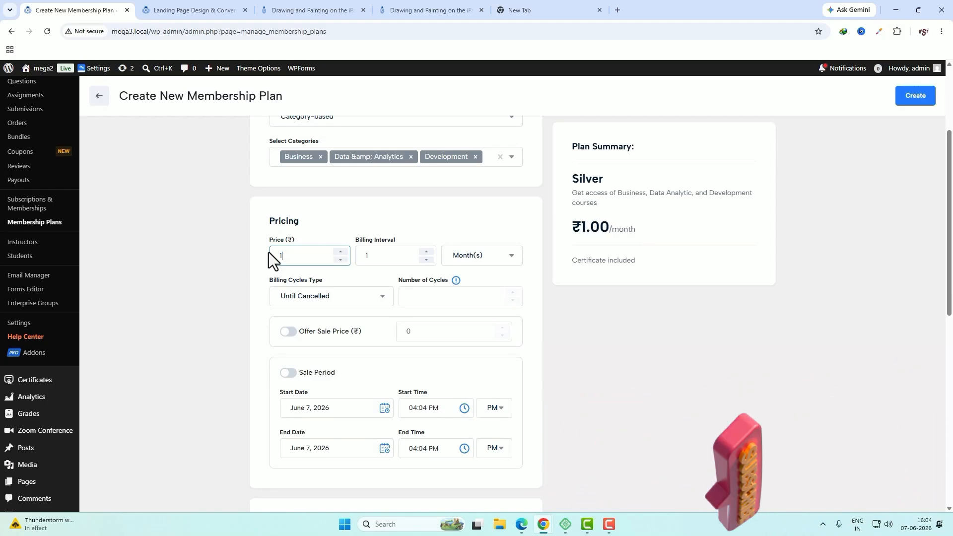
text(2,000)
click(493, 255)
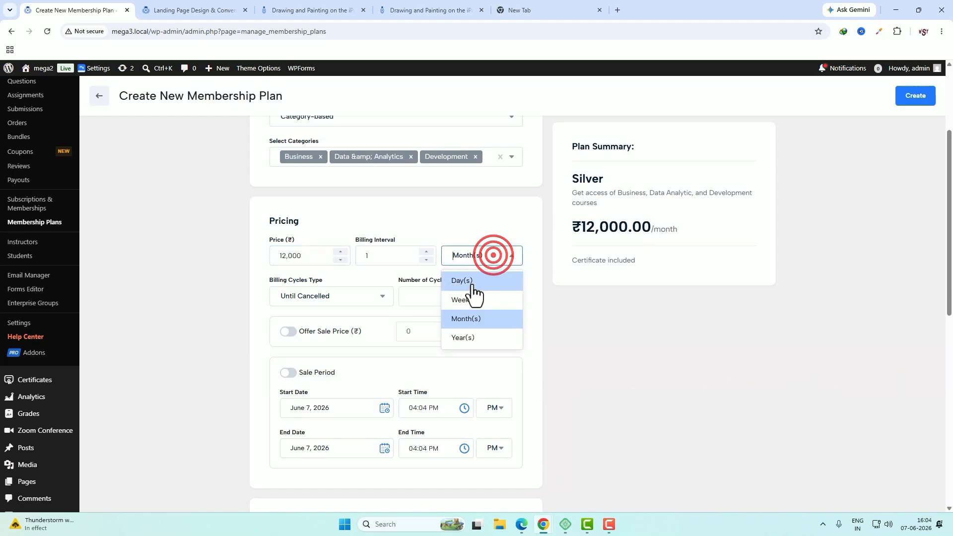
click(454, 337)
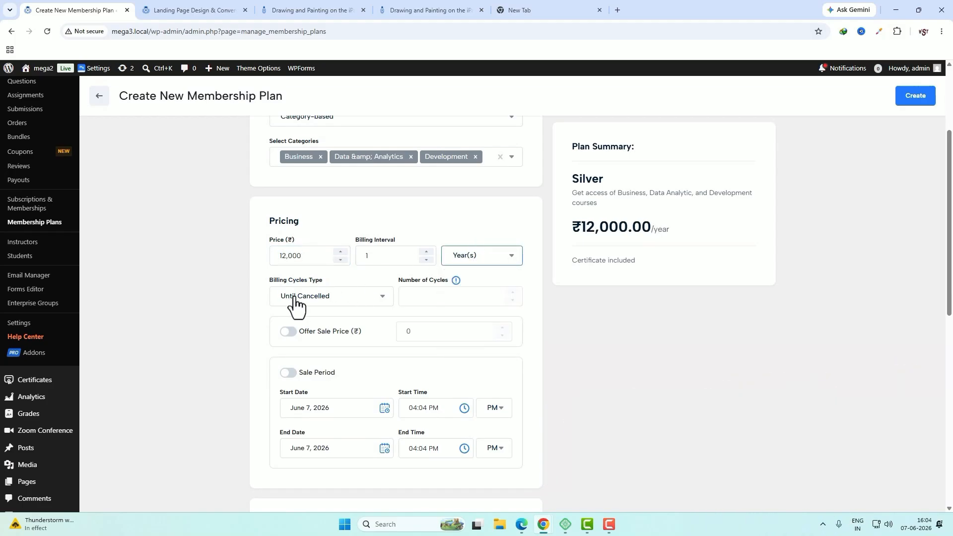
Enable the offer sale price for the Silver plan and set it to ₹11,500.
click(288, 332)
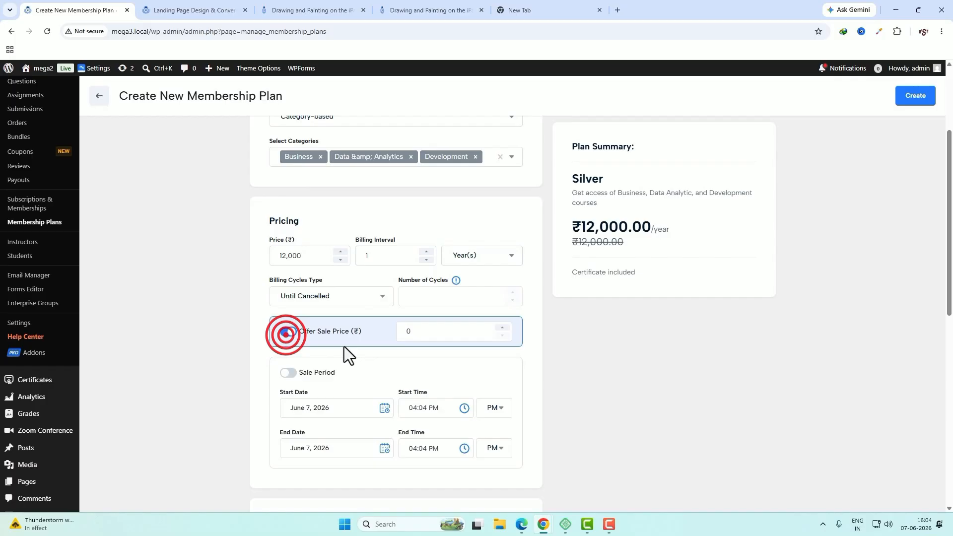
click(428, 336)
key(BackSpace)
text(115)
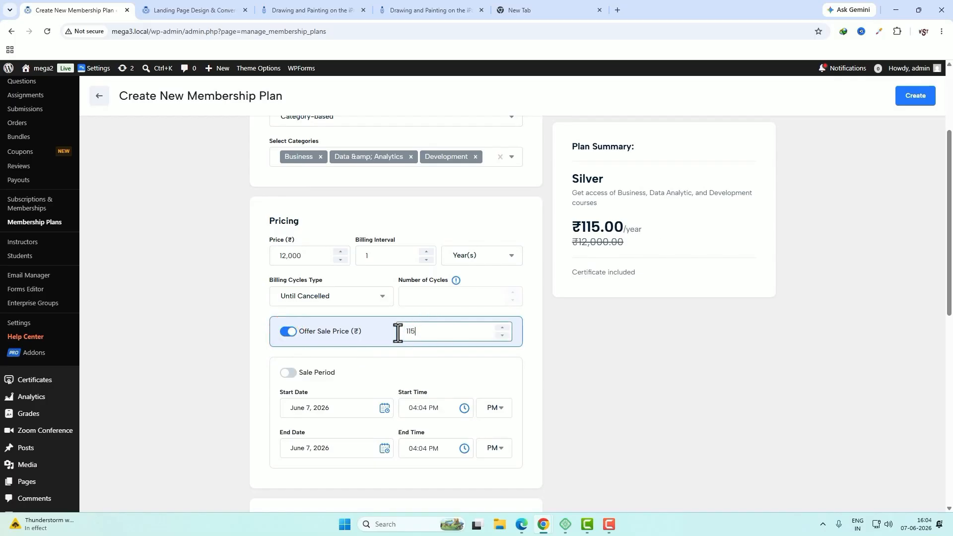
text(00)
Add plan features for Business, Data Analytic and Development course access, a dedicated teacher, online classes, 1 year support and a premium certificate.
scroll(306, 236, down, 3)
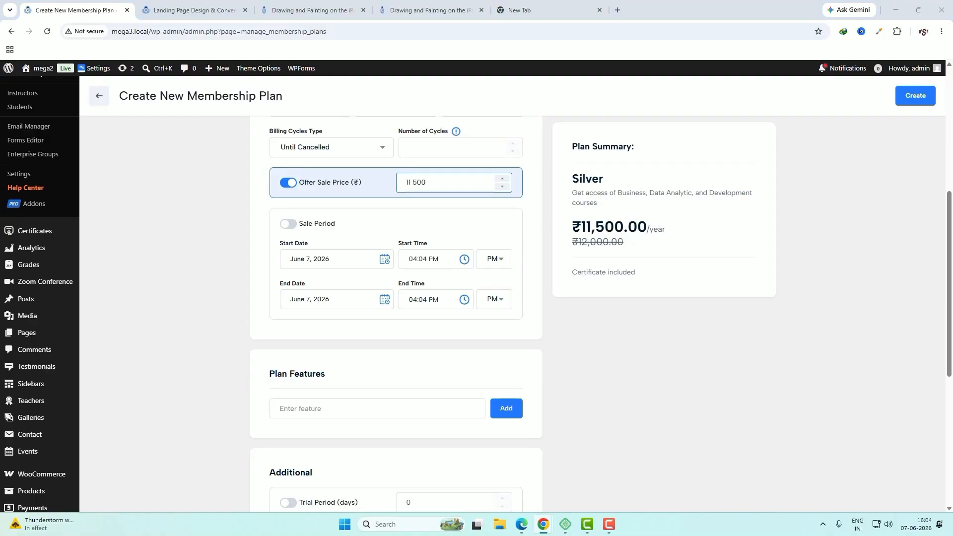
click(507, 408)
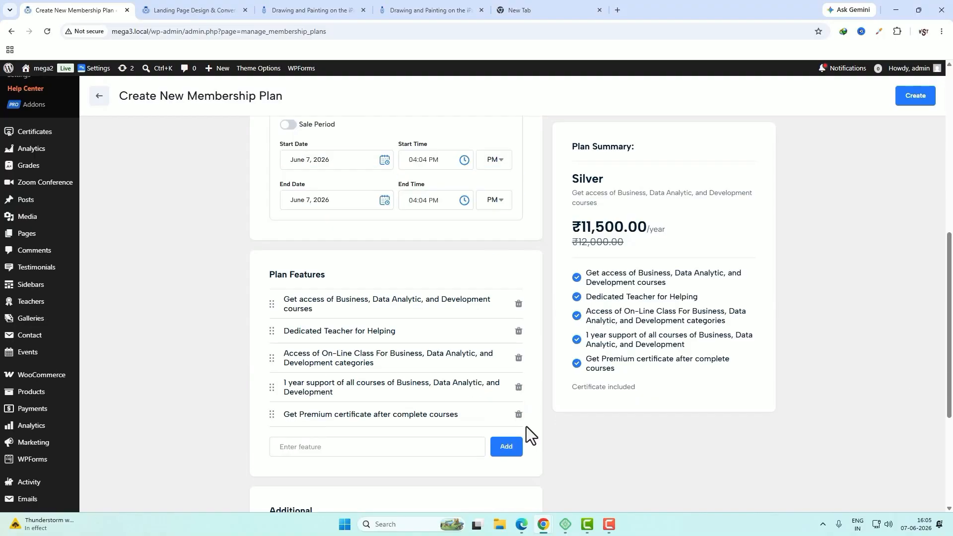
Mark the plan as featured with the badge label "Best" and create the Silver plan.
scroll(534, 428, down, 3)
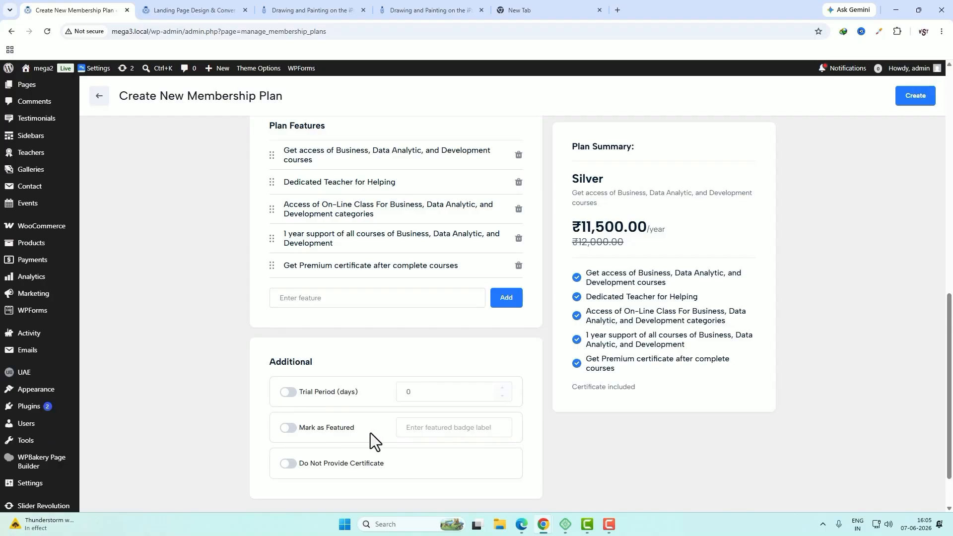
click(290, 430)
click(419, 433)
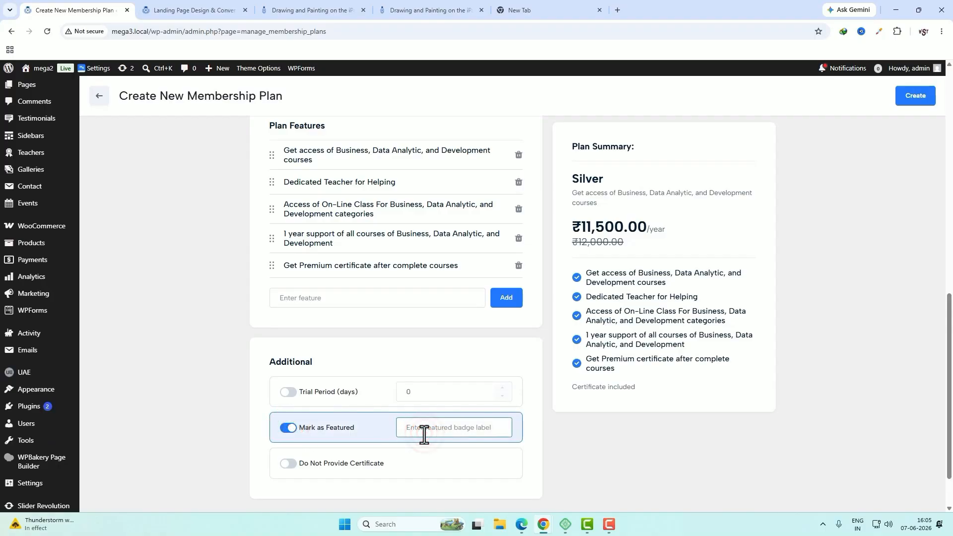
text(Best)
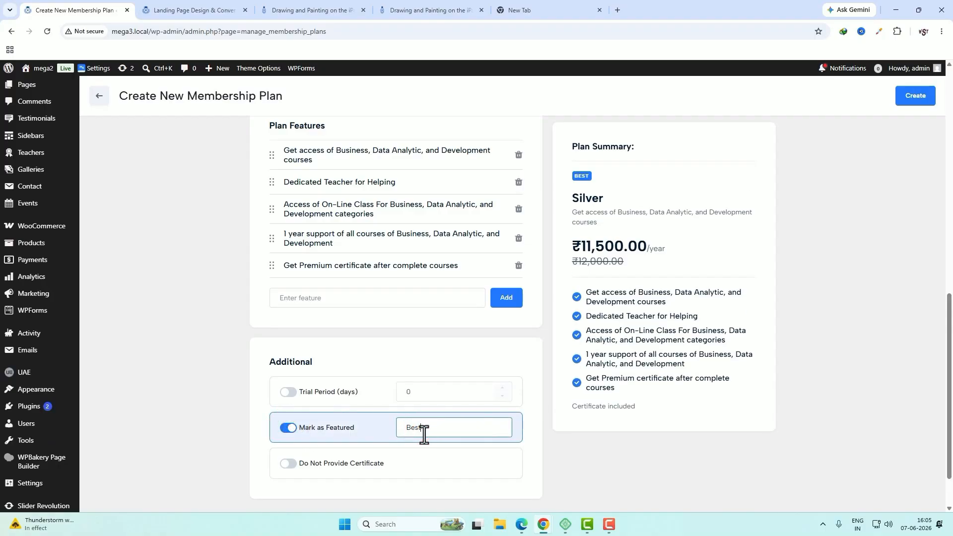
click(906, 99)
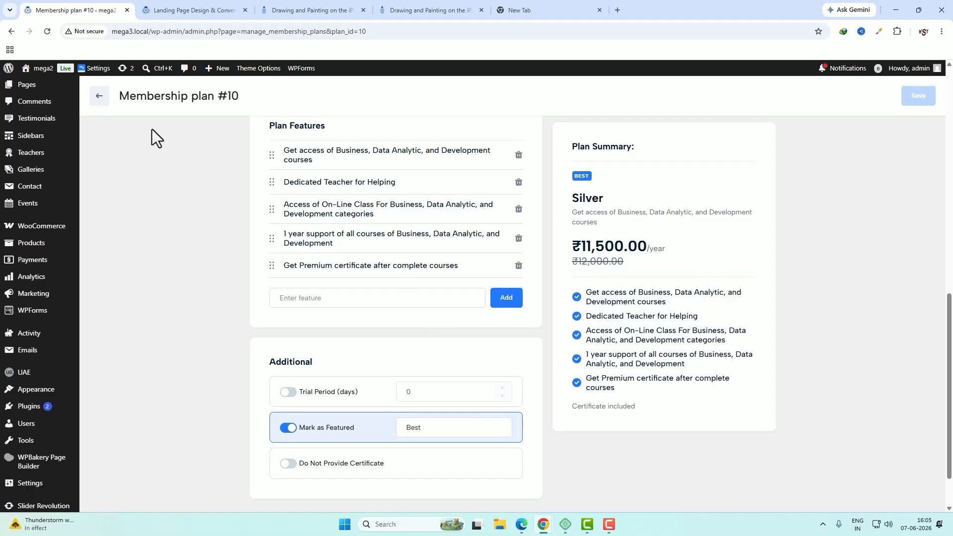
Start another membership plan titled "Gold" with the short description "Get access of all courses of all categories".
click(100, 95)
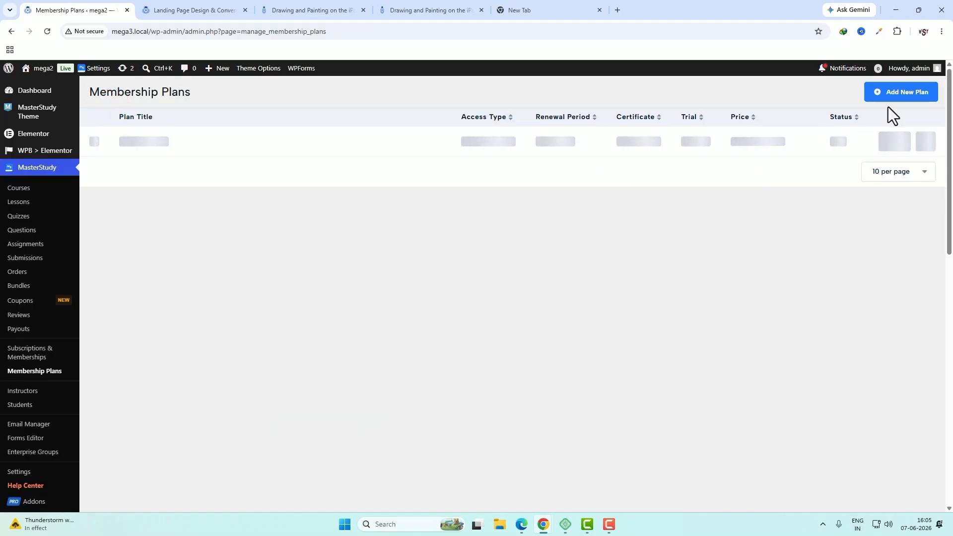
click(906, 96)
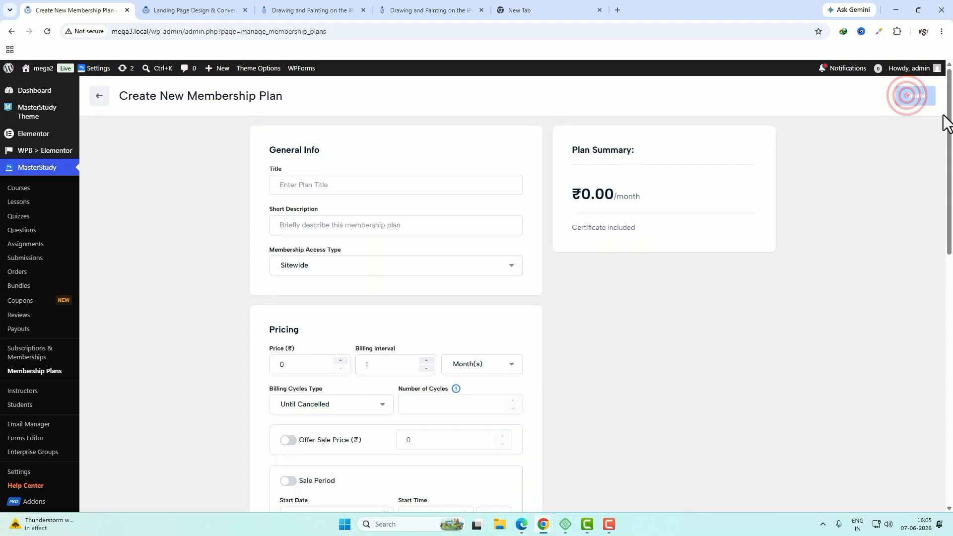
click(340, 185)
text(Gold)
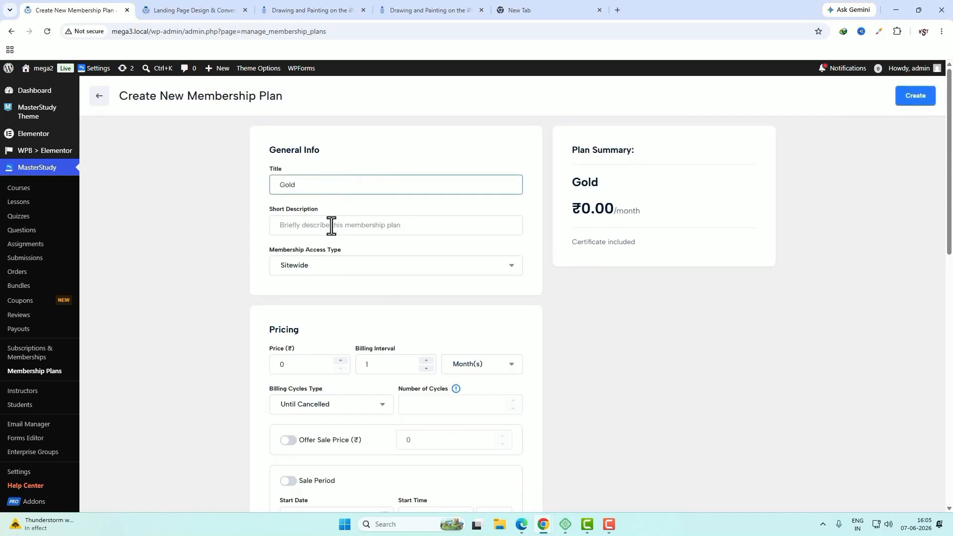
click(709, 325)
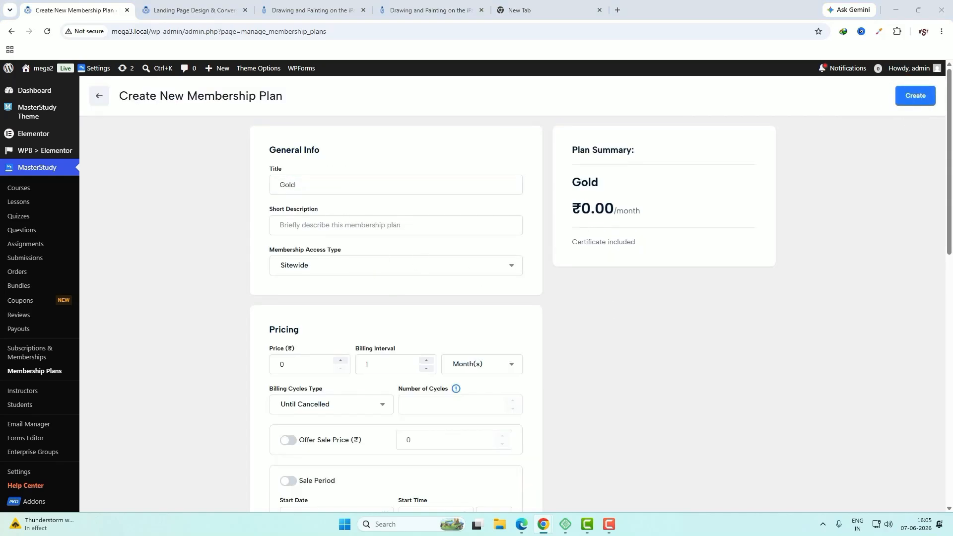
click(410, 224)
text(Get access of all courses of all categories)
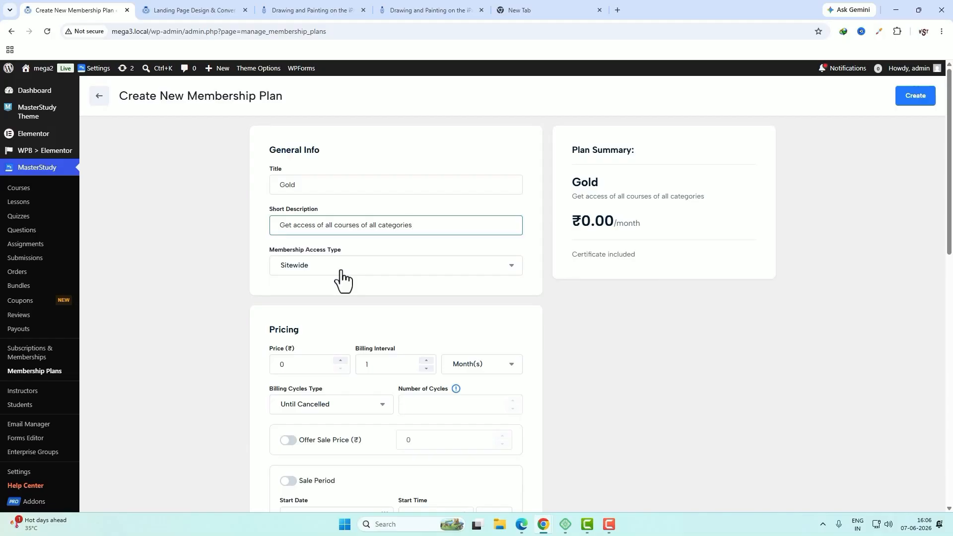
Set the Gold plan's price to ₹15,000 and its billing interval unit to Year(s).
scroll(347, 313, down, 2)
drag(294, 264, 275, 265)
text(15000)
click(484, 266)
click(472, 349)
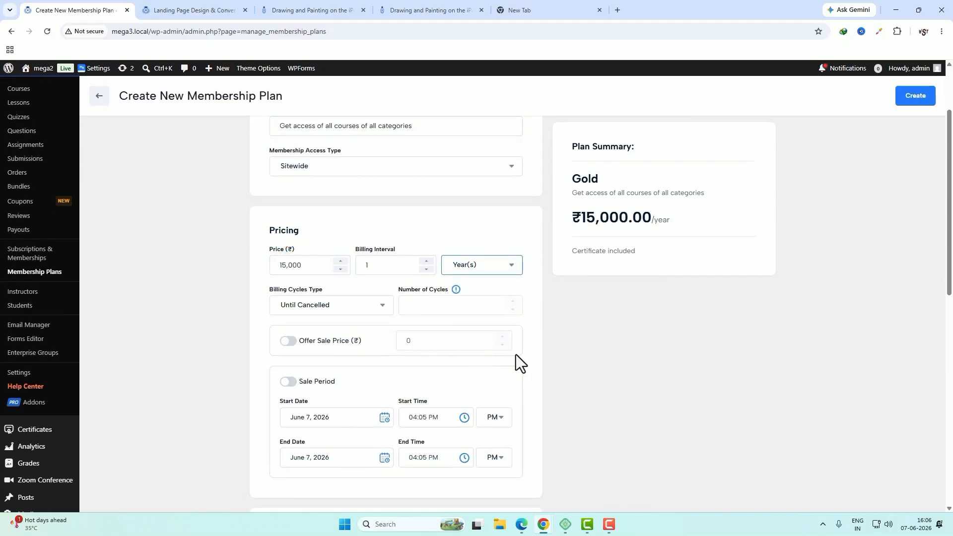
Enable the offer sale price for the Gold plan and set it to ₹14,000.
scroll(348, 317, down, 1)
click(287, 291)
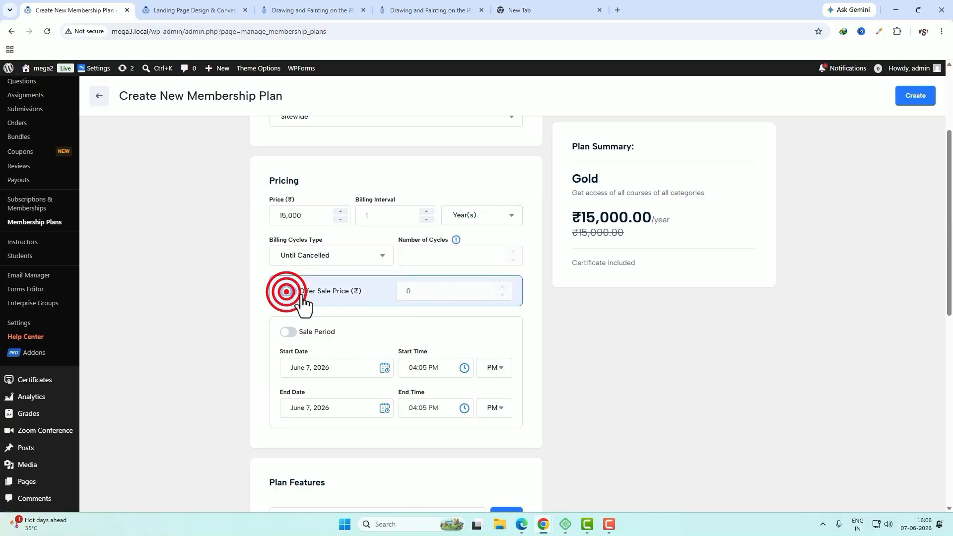
click(415, 291)
text(14000)
Add plan features for access to all courses of all categories, dedicated customer care support, 24 by 7 video access, a premium certificate, and hundred free points.
scroll(489, 354, down, 2)
scroll(490, 355, down, 1)
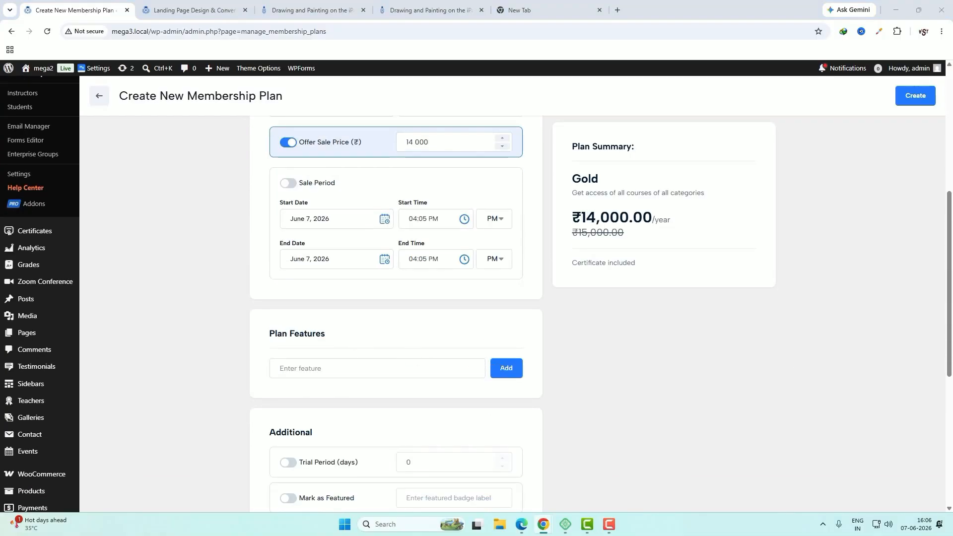
click(507, 463)
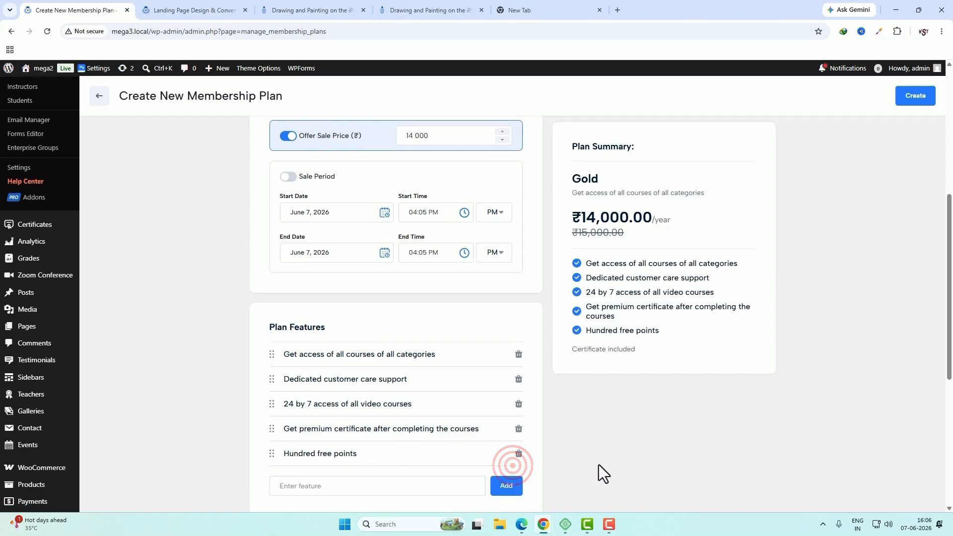
Mark the plan as featured with the badge label "Pro" and create the Gold plan.
scroll(600, 472, down, 5)
click(288, 374)
click(450, 374)
text(Pro)
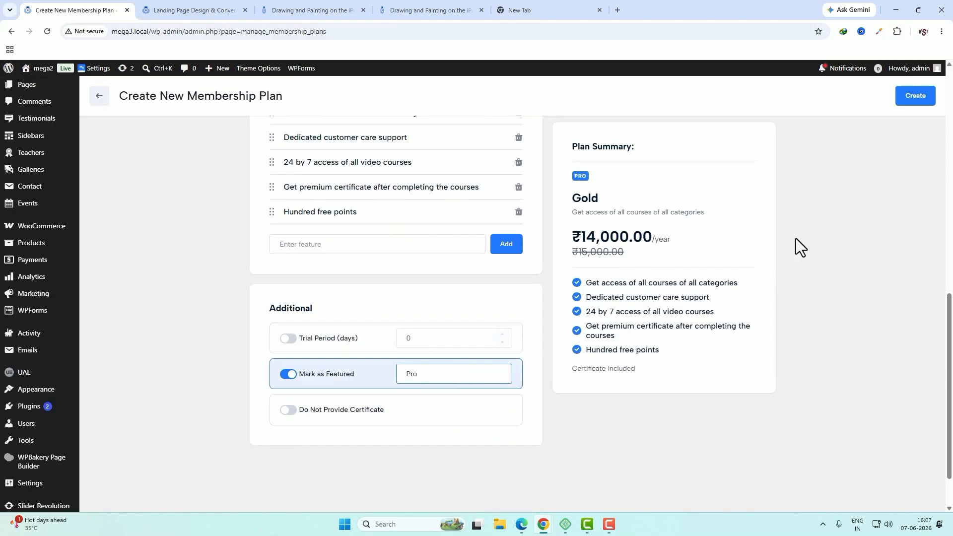
click(906, 99)
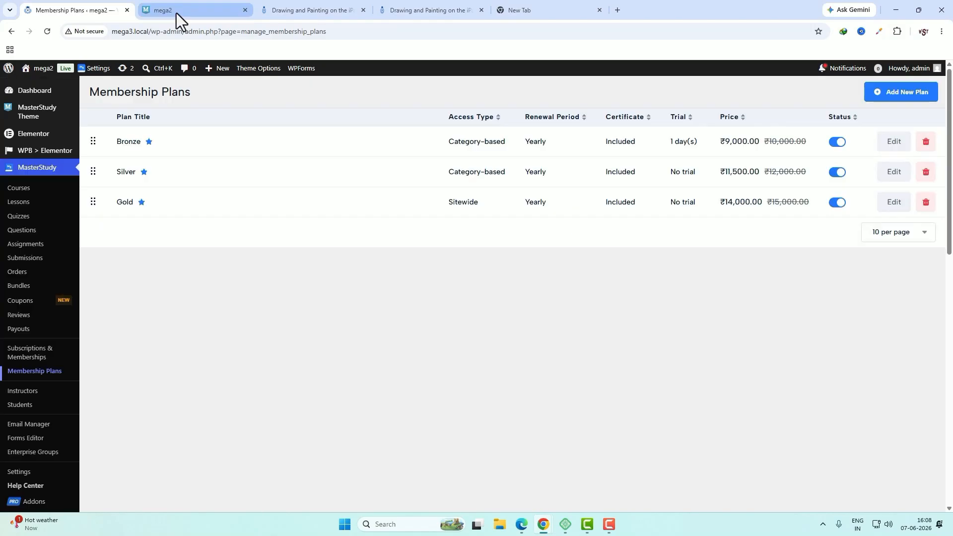
Go to the live site's course list and open the course "Adobe Illustrator for Mobile Game Art - A Beginners Guide".
click(207, 12)
click(781, 88)
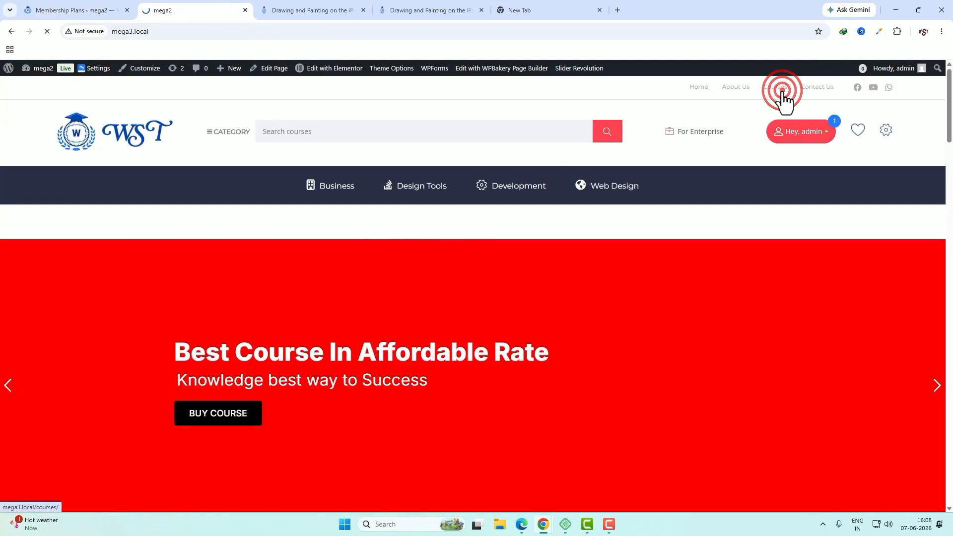
scroll(622, 281, down, 4)
click(545, 334)
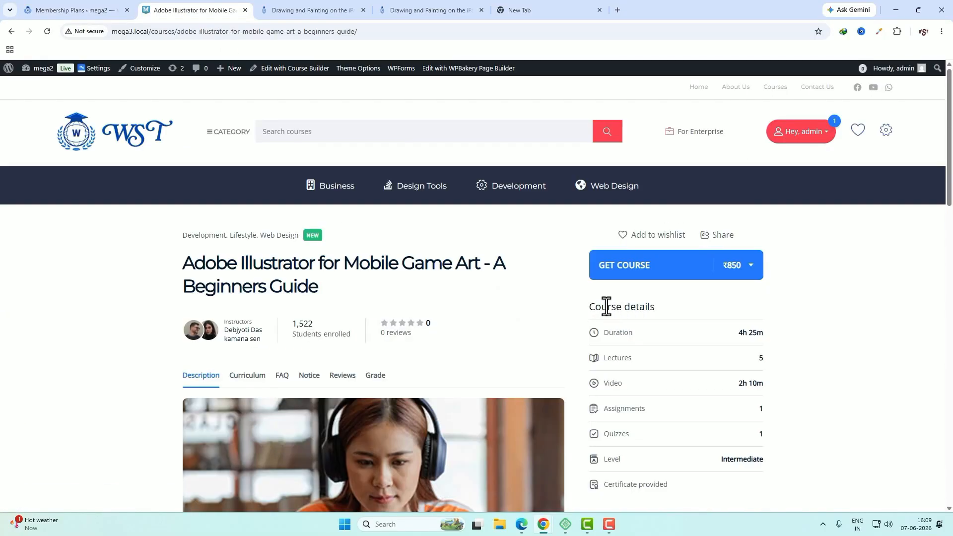
Expand the course's purchase options, choose "Available with Memberships" and review the offered plans.
click(753, 265)
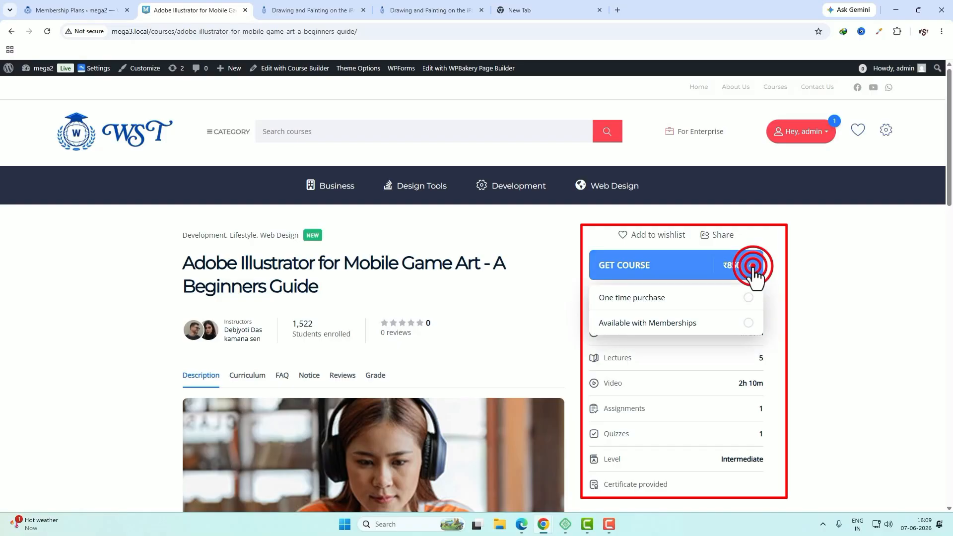
click(748, 323)
scroll(785, 362, down, 3)
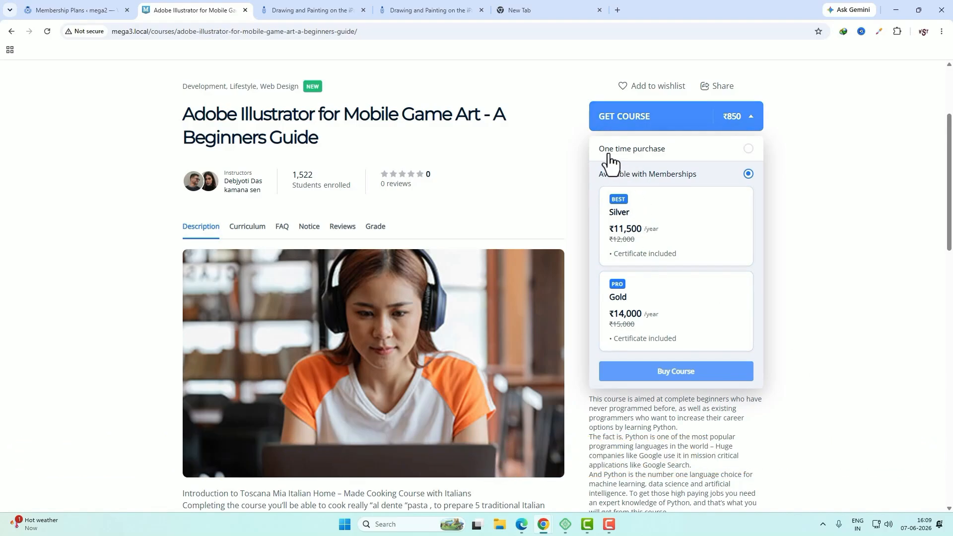
scroll(546, 286, up, 3)
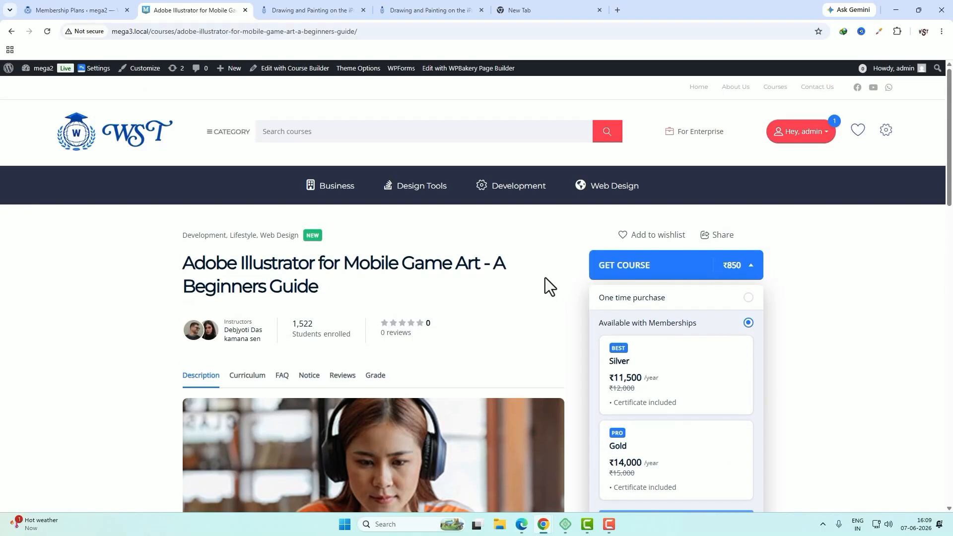
Open the course's pricing settings in the Course Builder, turn off one-time purchase and save the pricing.
click(304, 70)
click(572, 78)
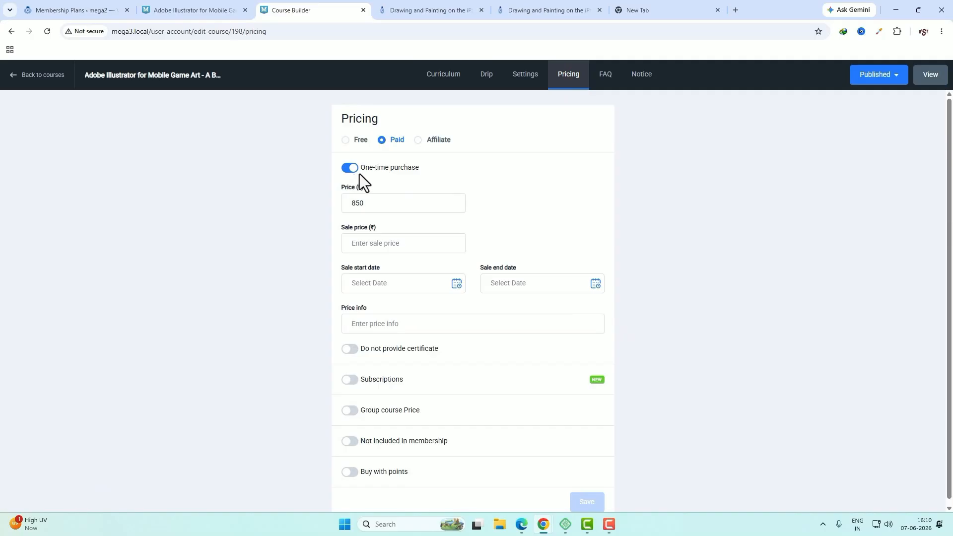
click(384, 170)
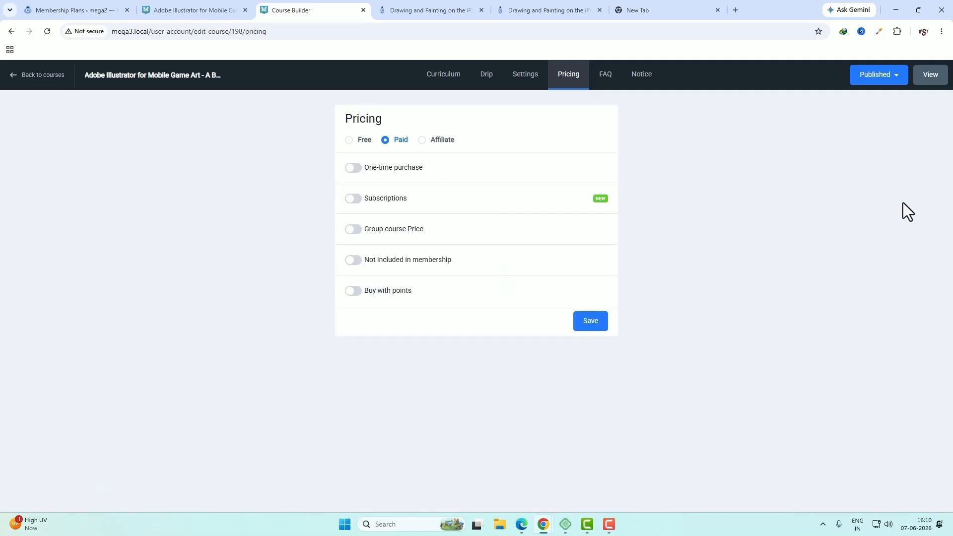
click(588, 323)
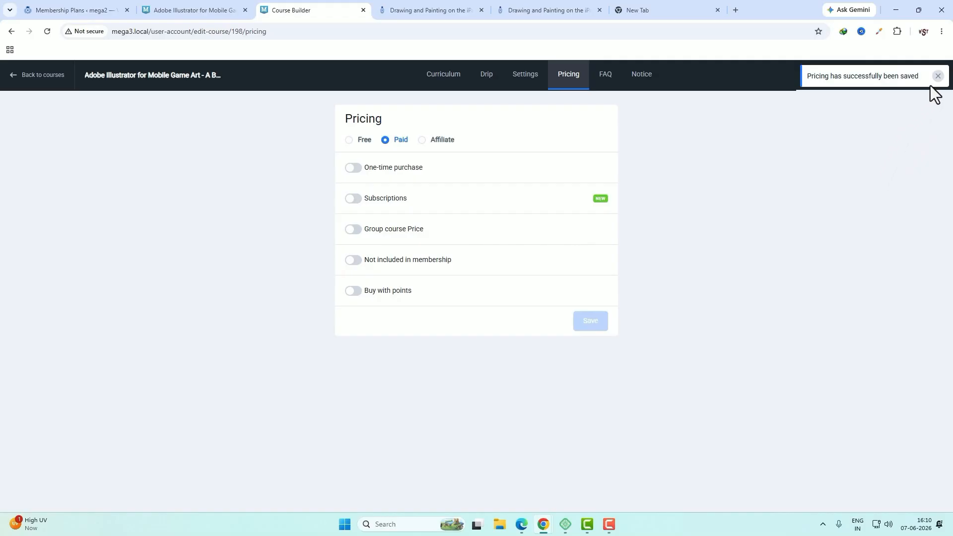
click(937, 77)
View the live course page, expand its purchase options and choose "Available with Memberships".
click(934, 77)
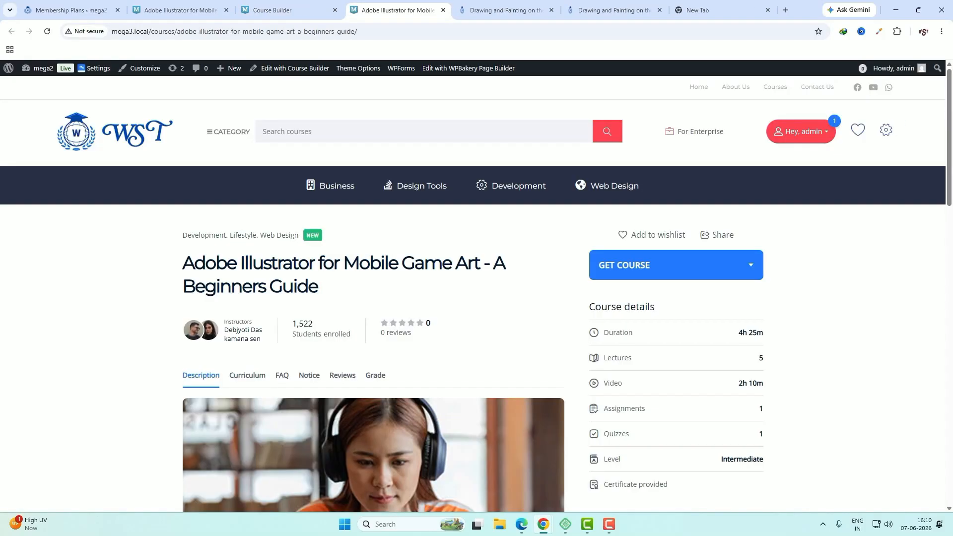
click(749, 264)
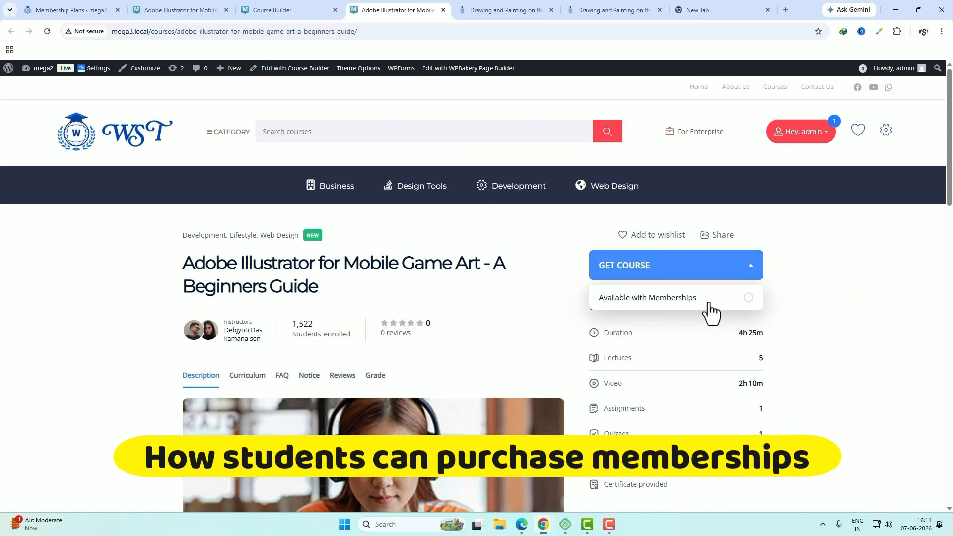
click(745, 298)
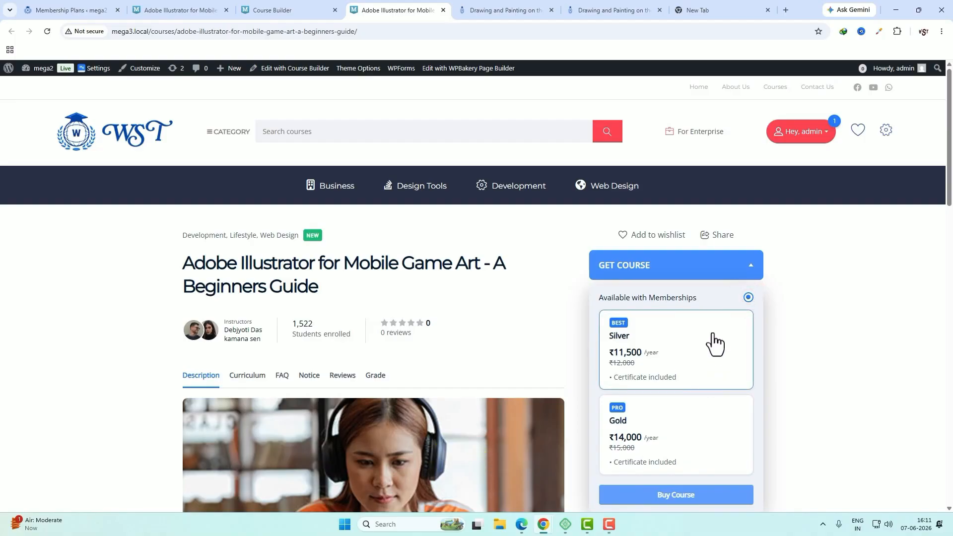
Buy the course with the Gold plan, proceed to checkout and select Paypal as the payment method.
click(647, 445)
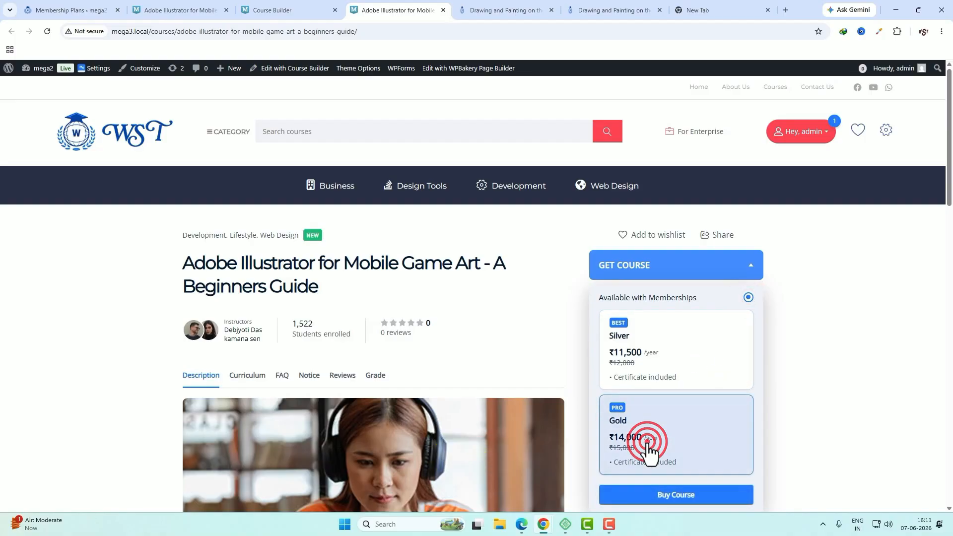
click(663, 502)
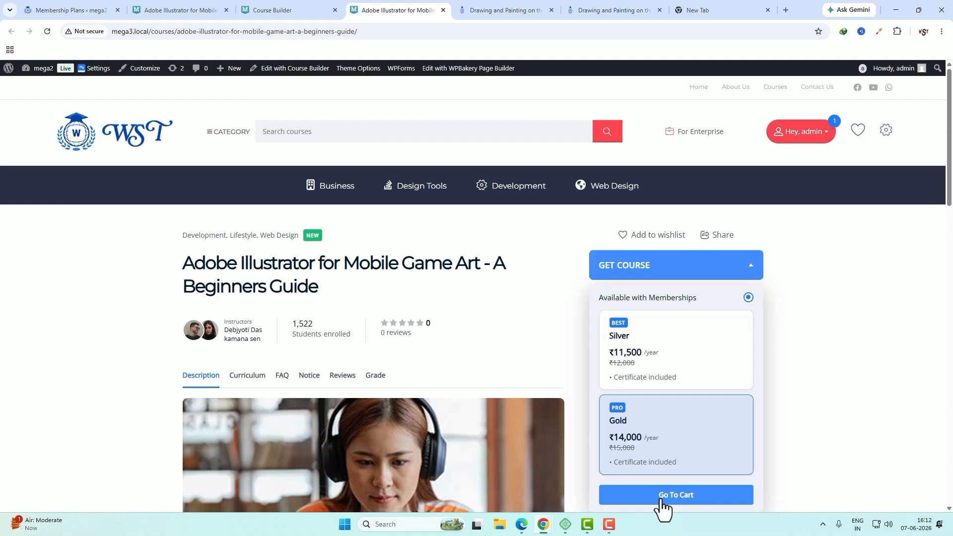
click(671, 497)
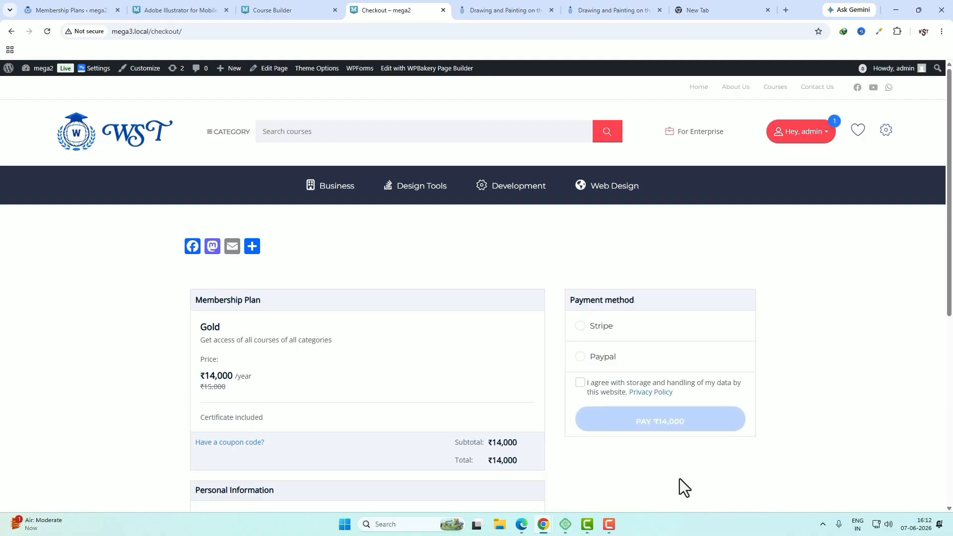
click(580, 326)
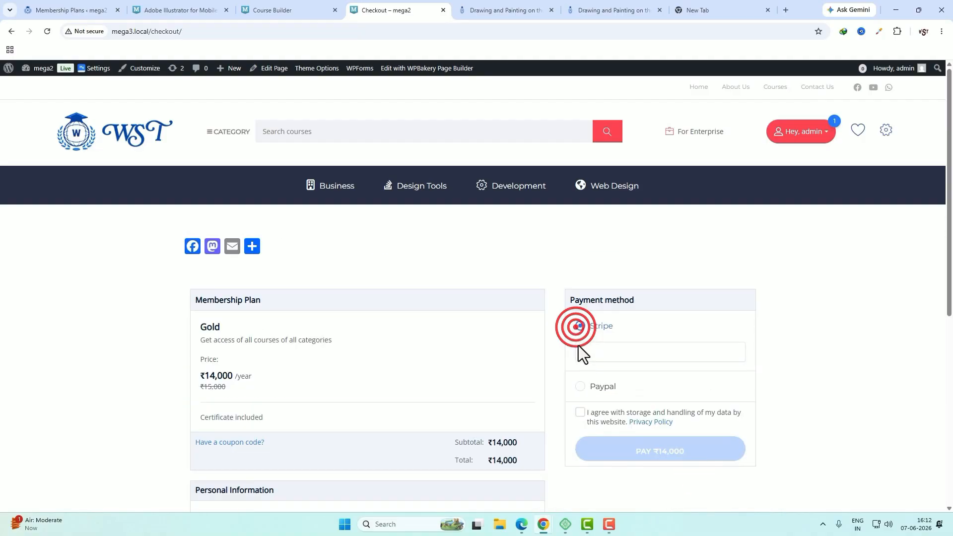
click(580, 386)
Return to the WordPress admin area and add a new page titled "Membership plan".
mouse_move(489, 204)
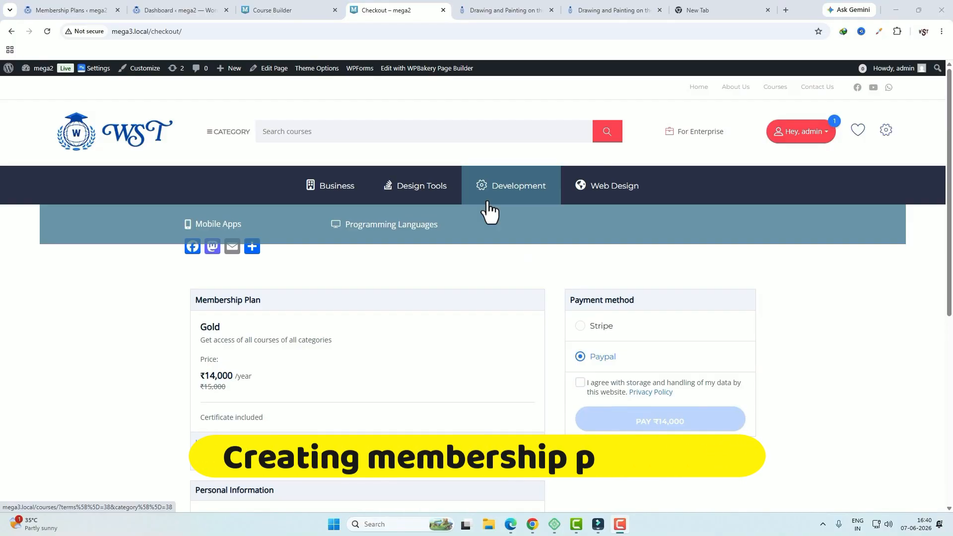
click(70, 8)
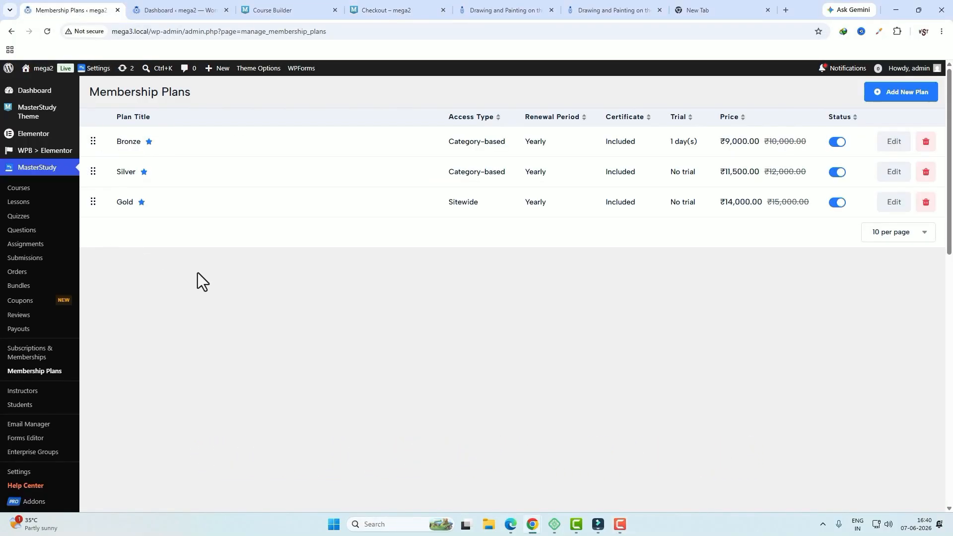
scroll(228, 328, down, 3)
scroll(235, 338, down, 1)
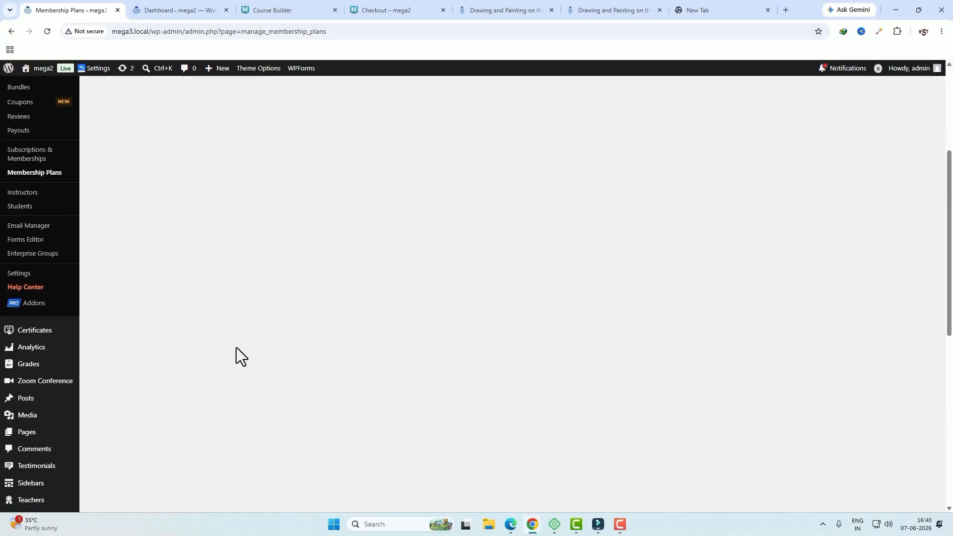
mouse_move(29, 435)
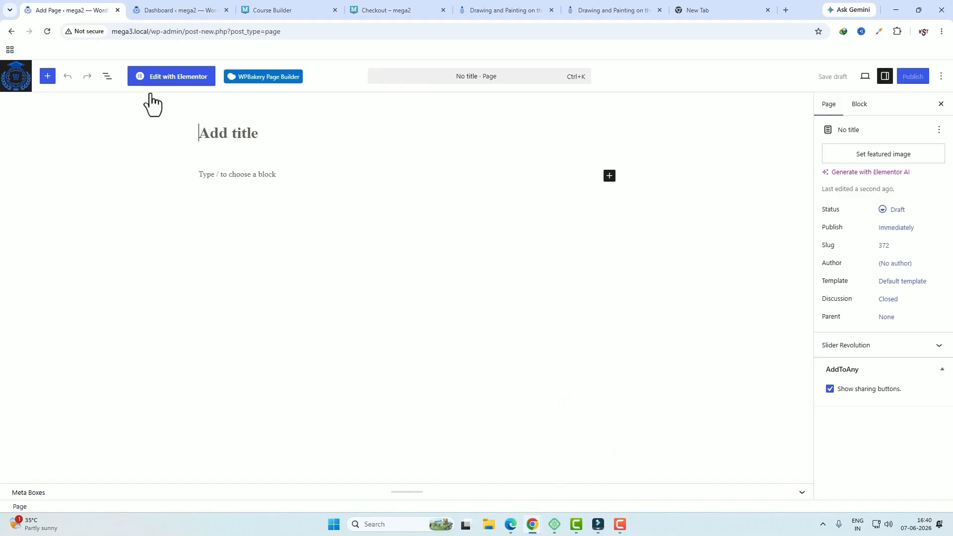
text(membership)
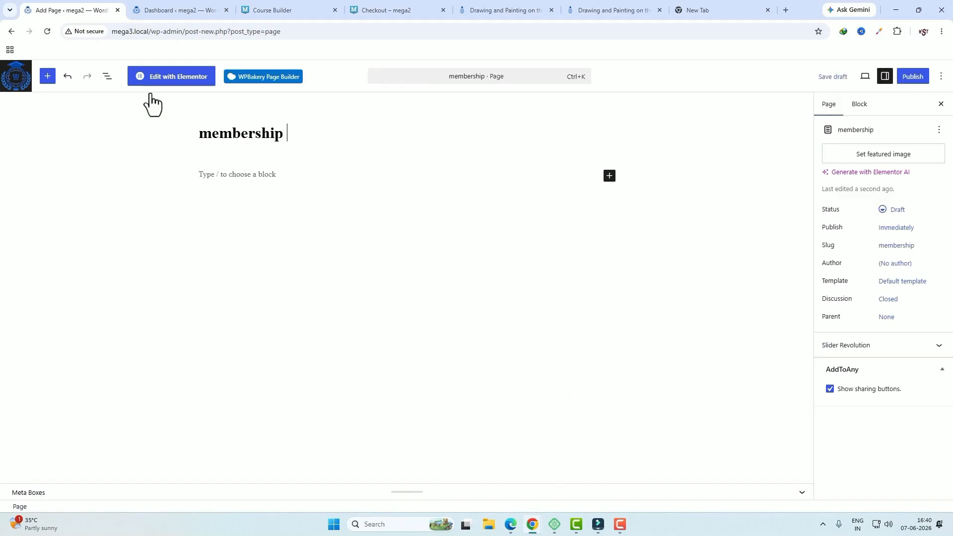
text( plan)
drag(212, 134, 203, 134)
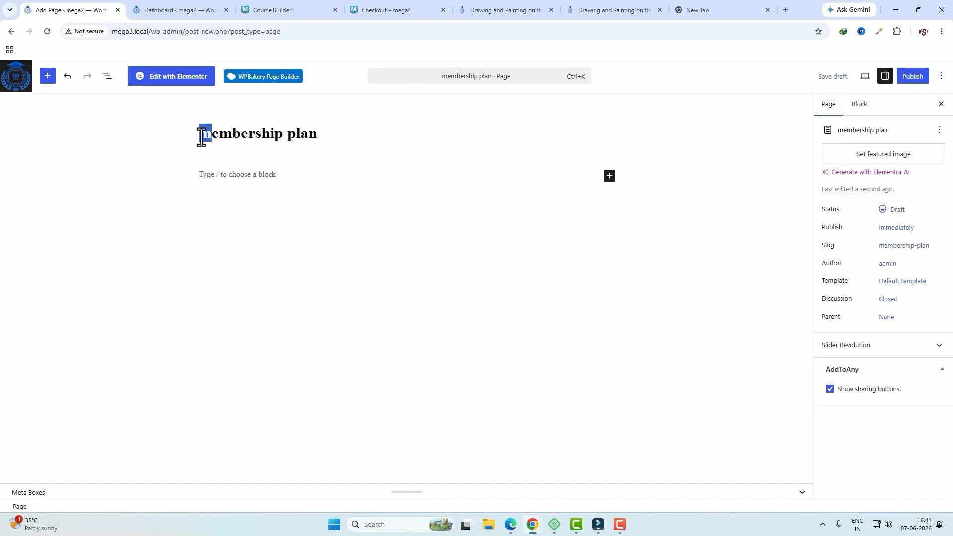
text(M)
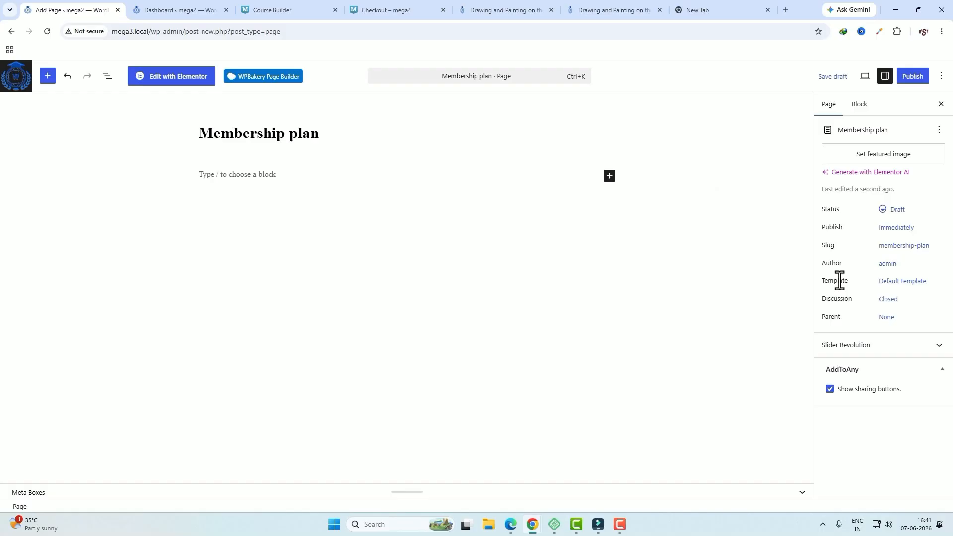
Set the page's template to Elementor Full Width and publish the page.
click(889, 282)
click(782, 337)
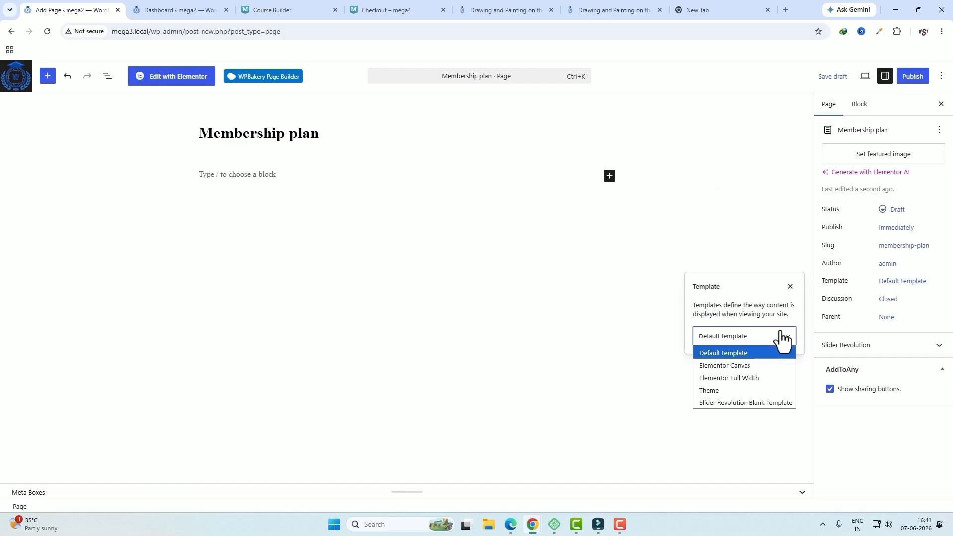
click(753, 379)
click(913, 77)
click(913, 78)
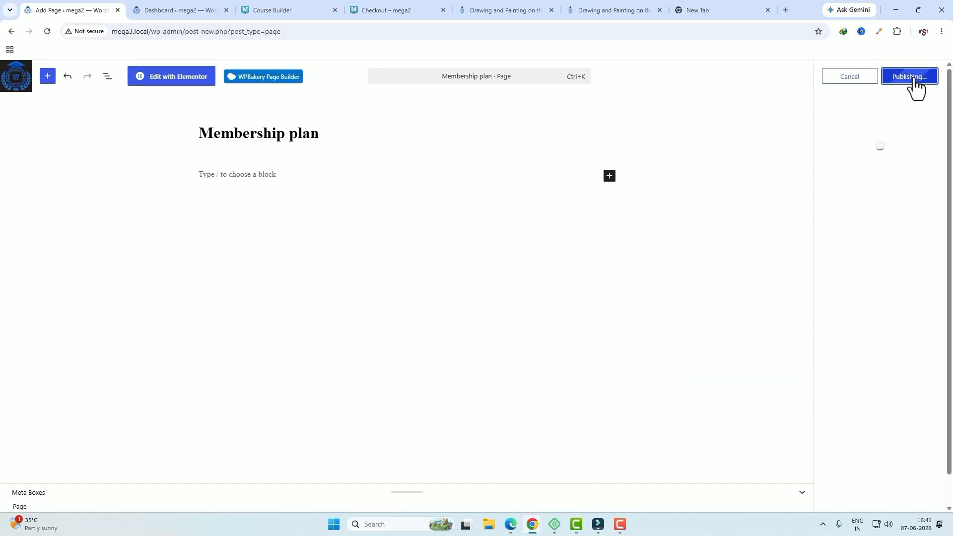
Open the page in Elementor and add a single-column flexbox container with its content width set to Full Width.
click(193, 79)
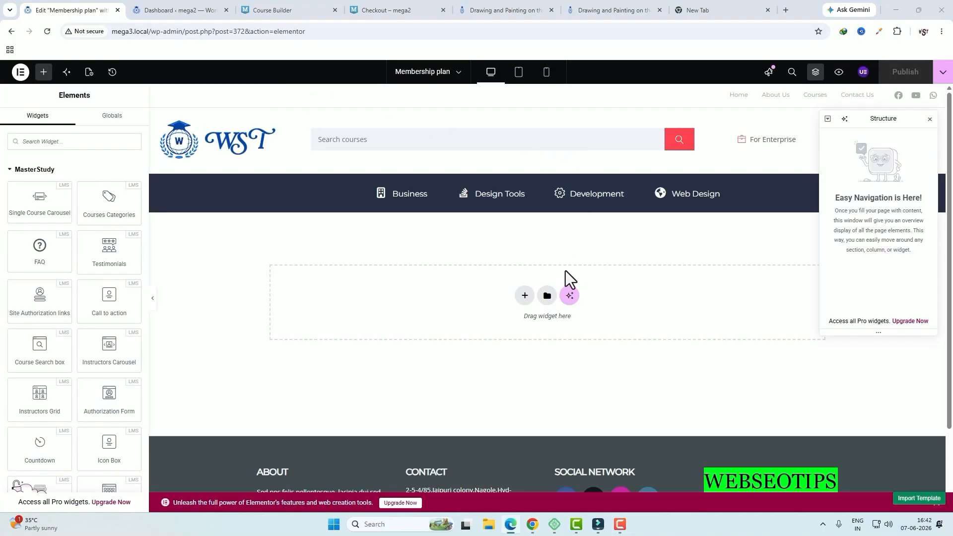
click(525, 297)
click(511, 334)
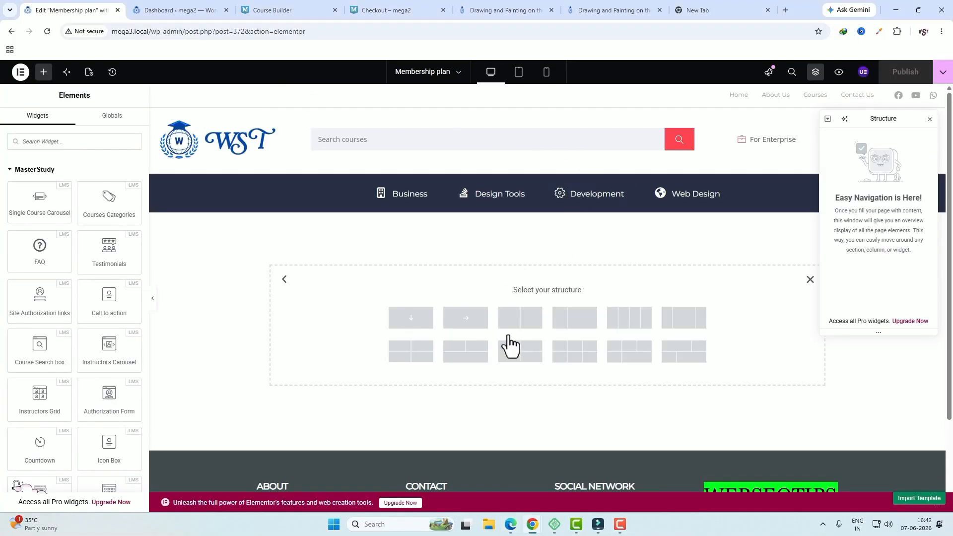
click(411, 318)
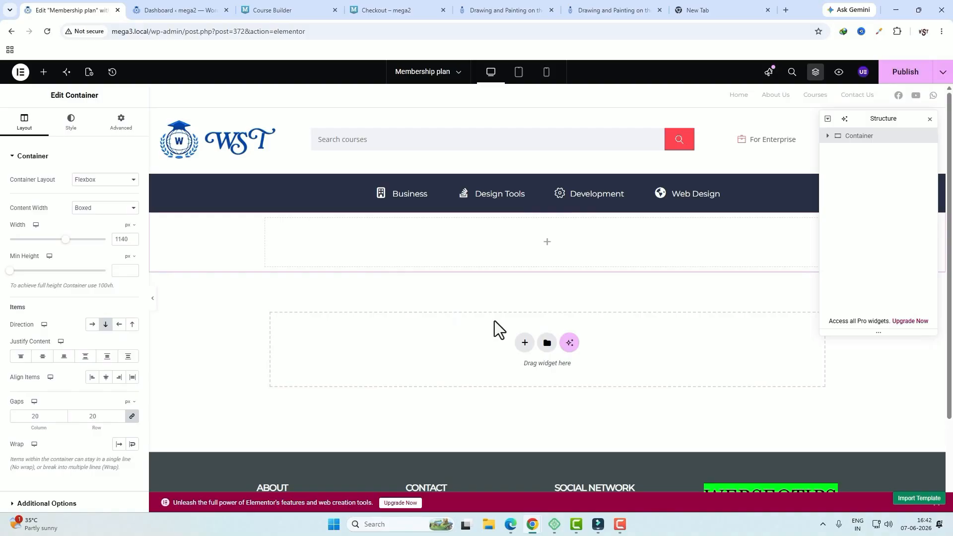
click(102, 213)
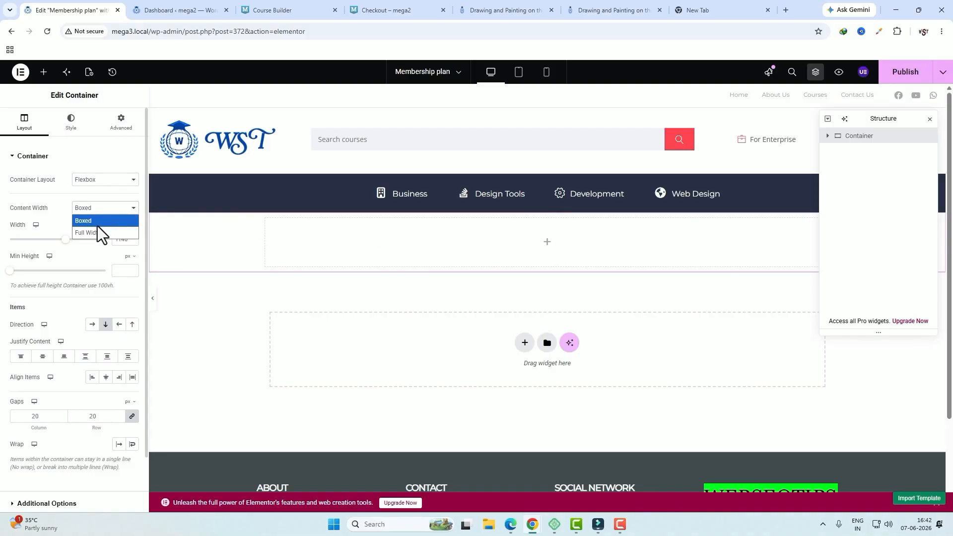
click(97, 236)
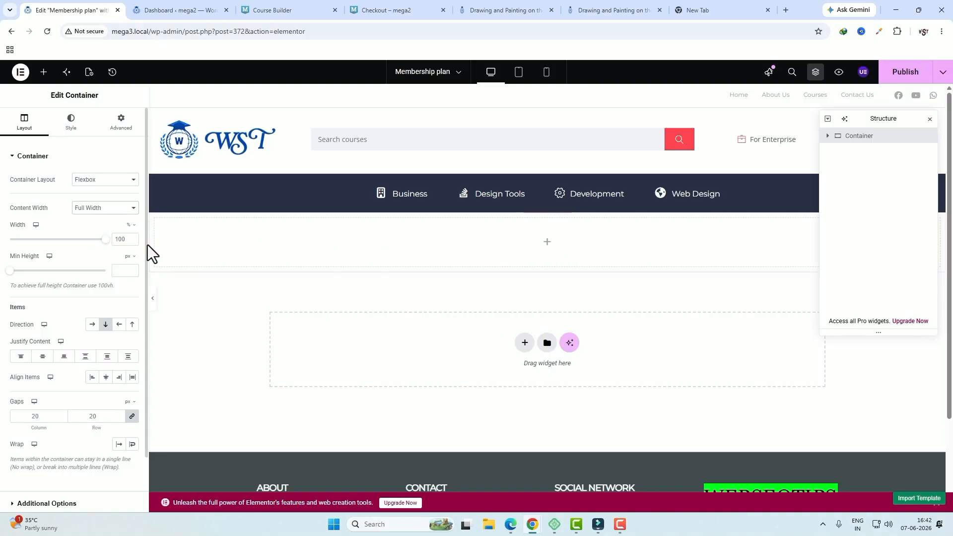
Find the Memebership Plans widget, place it in the container and publish the page.
click(547, 243)
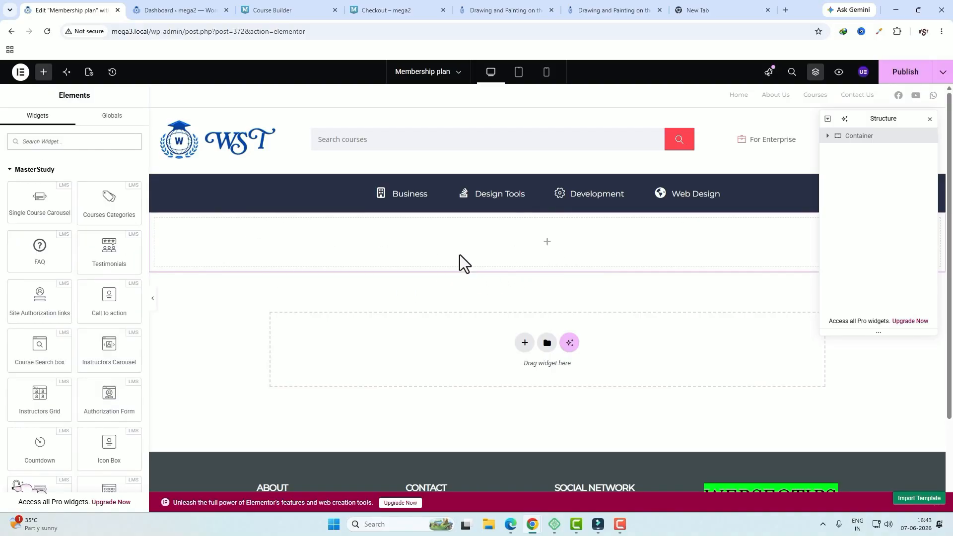
click(94, 141)
text(mem)
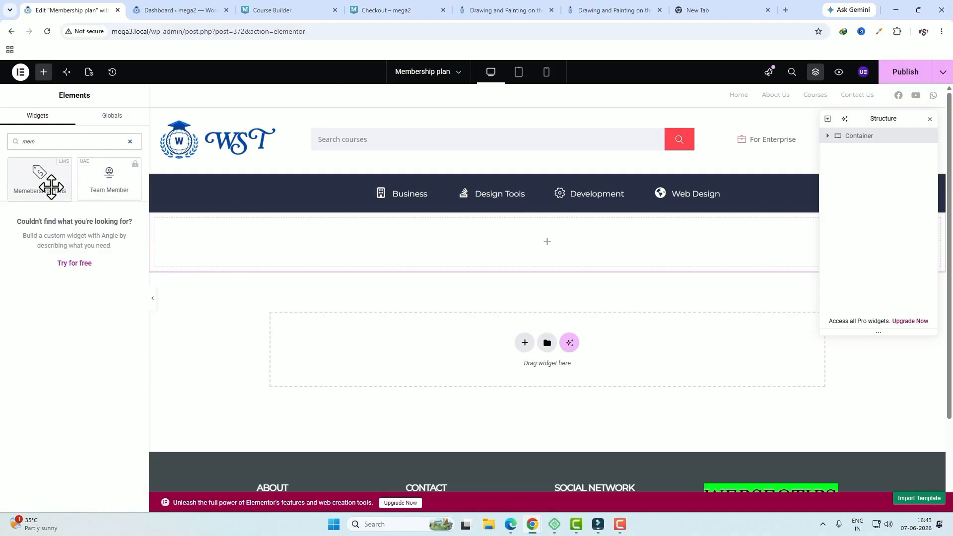
drag(46, 182, 470, 259)
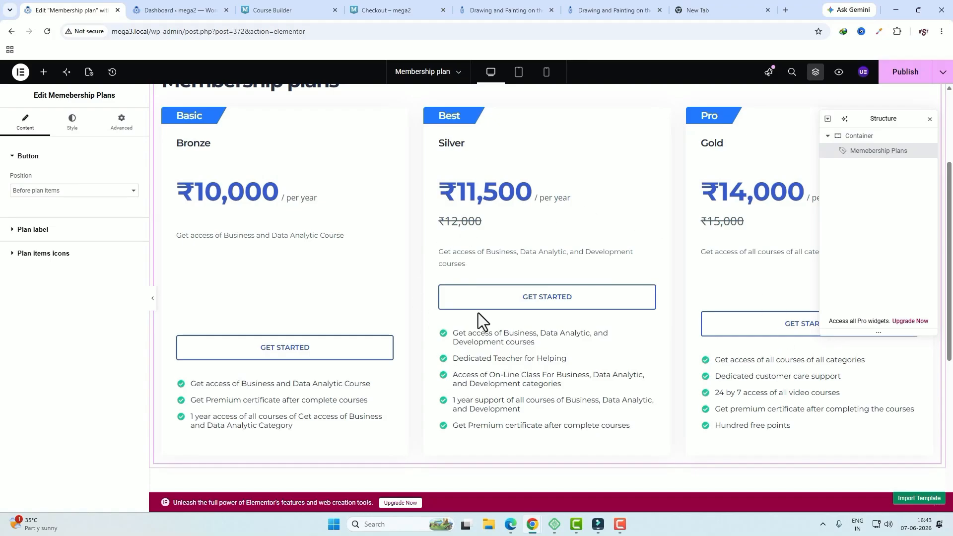
click(906, 74)
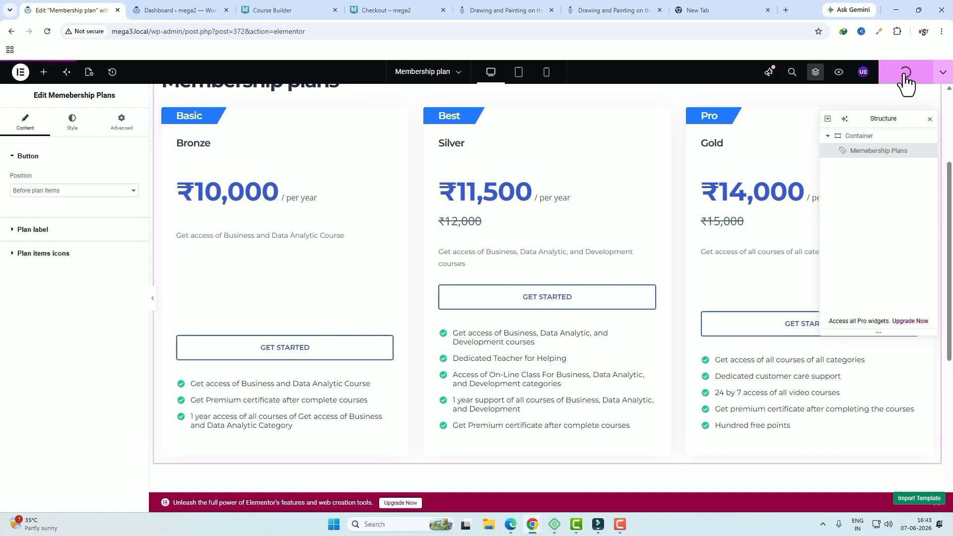
Exit Elementor to WordPress and open the site's menu management page.
click(21, 72)
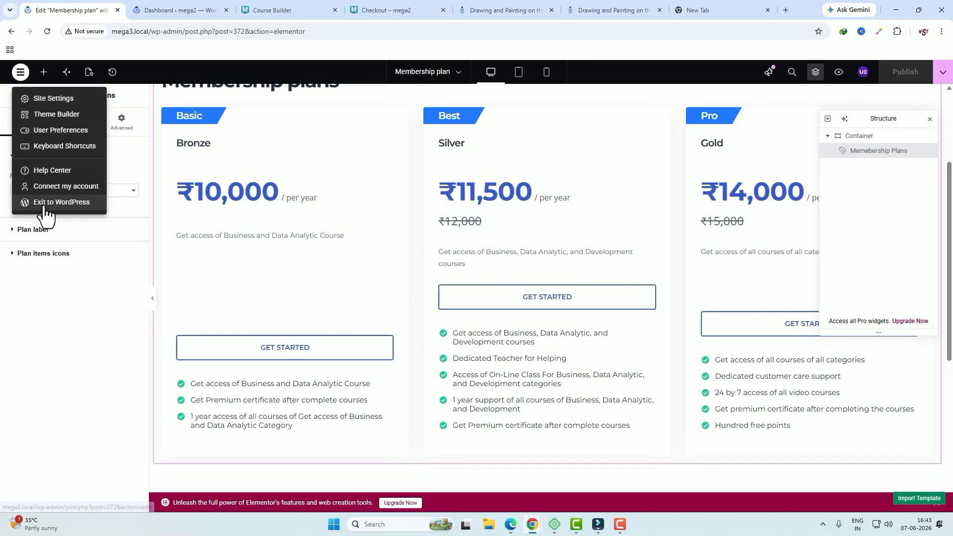
click(58, 205)
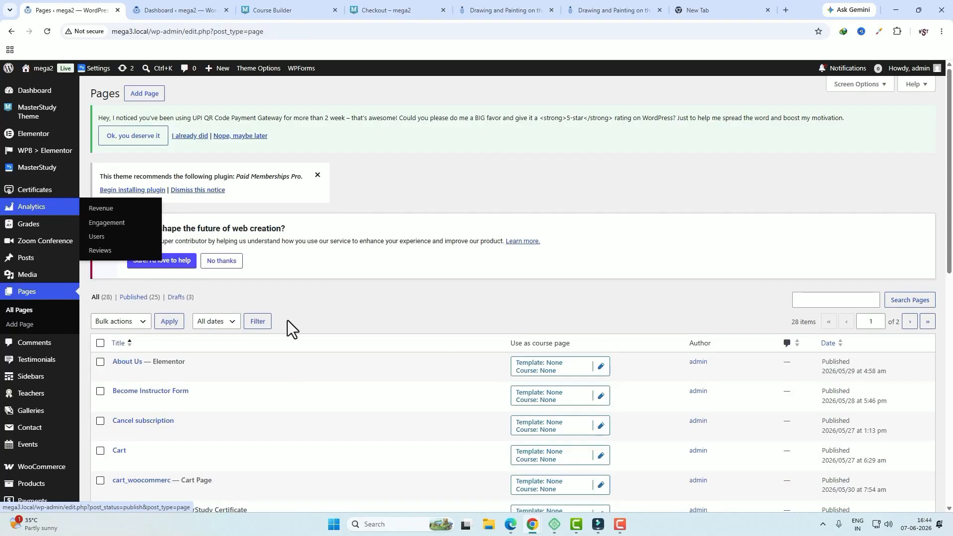
scroll(248, 344, down, 5)
mouse_move(27, 385)
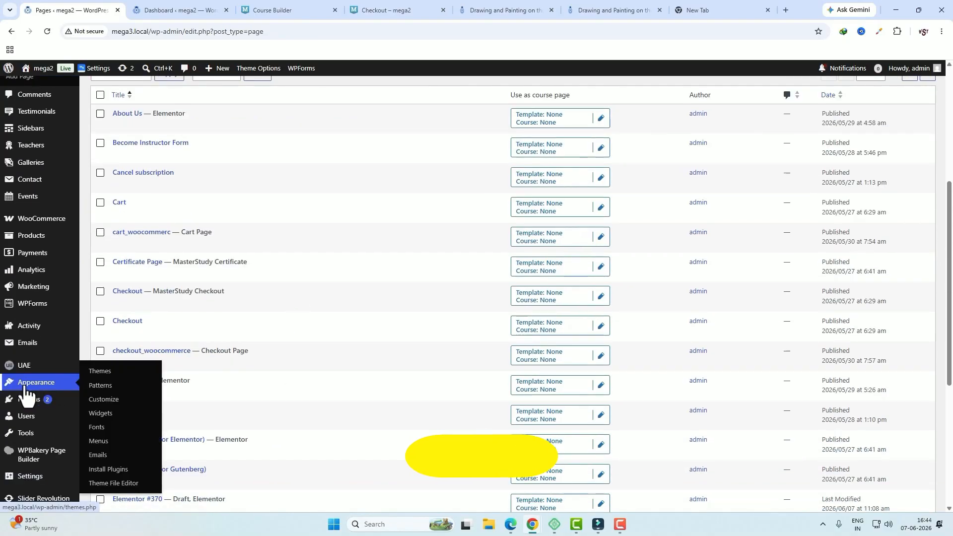
click(94, 441)
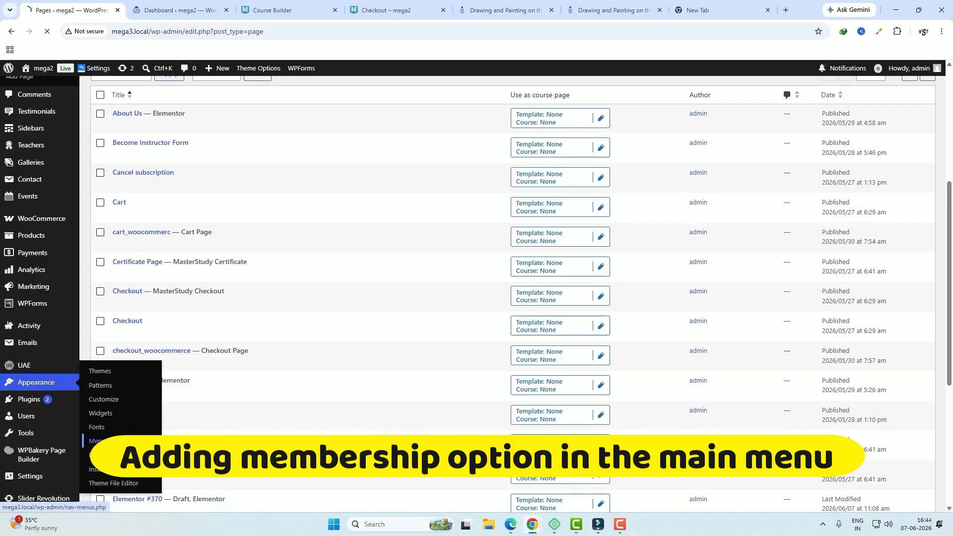
Add the "Membership plan" page to the top menu between Courses and Contact Us, and save the menu.
click(108, 289)
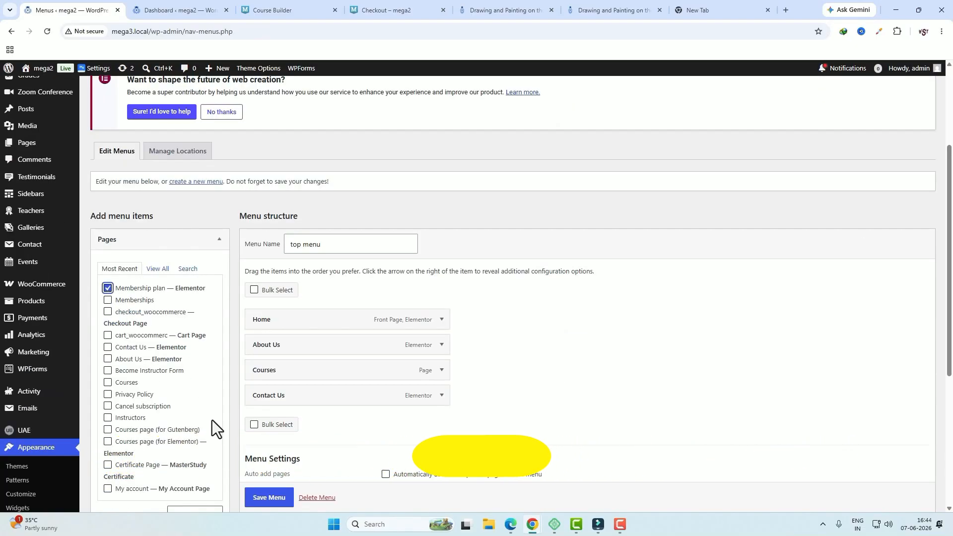
scroll(201, 460, down, 2)
click(199, 420)
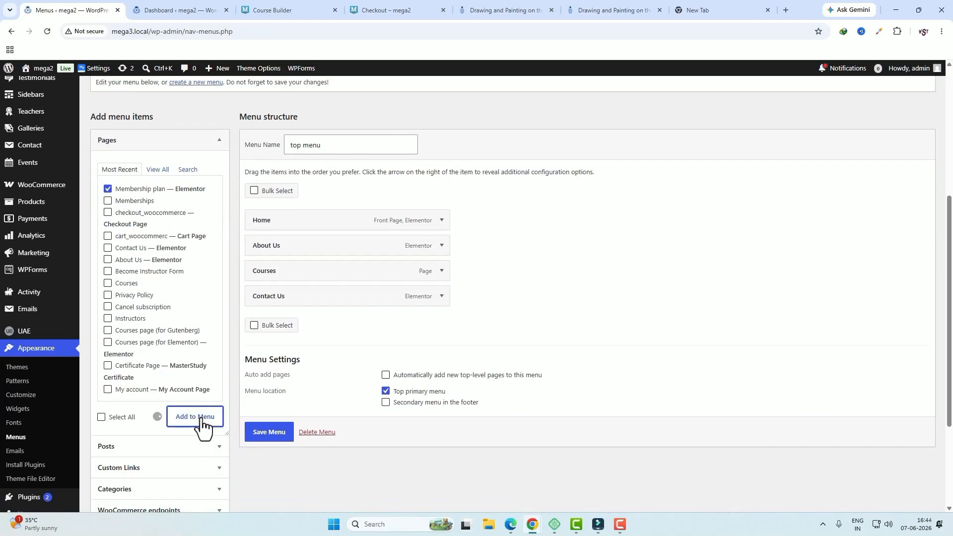
click(263, 462)
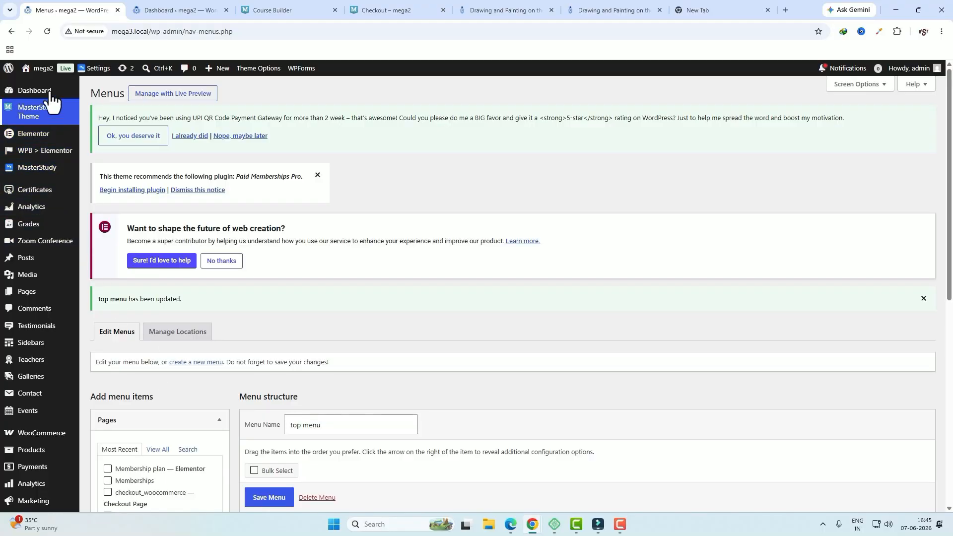
Visit the live site, open "Membership plan" from its main menu and review the Bronze, Silver and Gold plans.
click(49, 92)
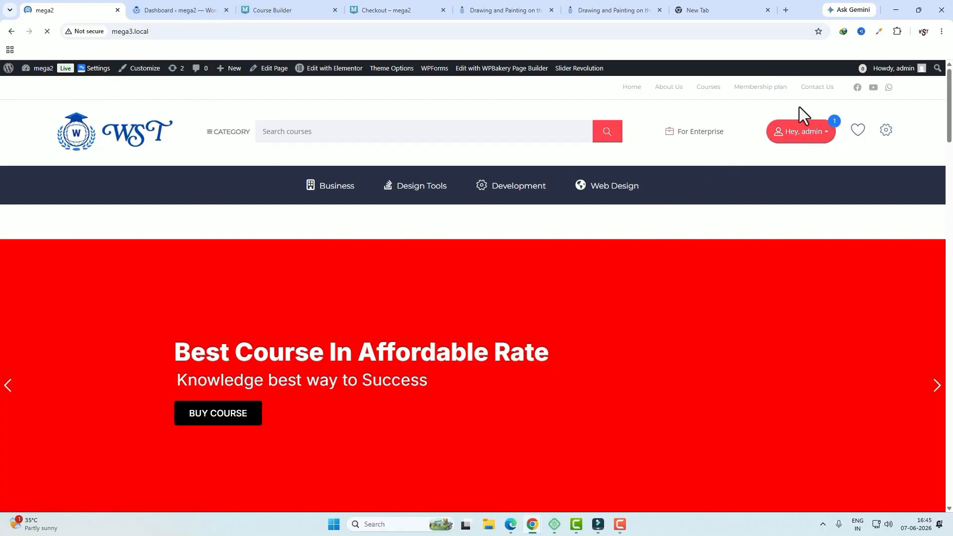
click(767, 92)
scroll(379, 313, down, 5)
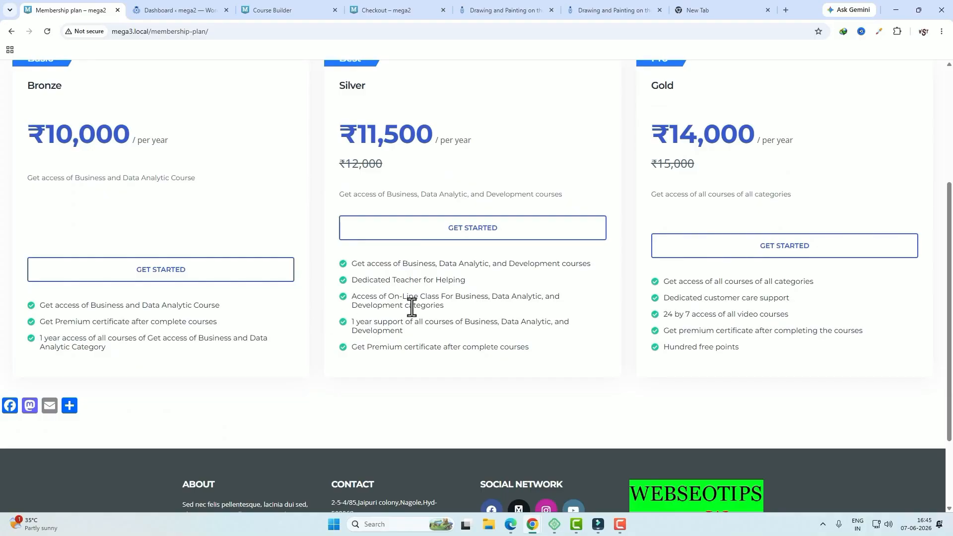
scroll(665, 313, up, 4)
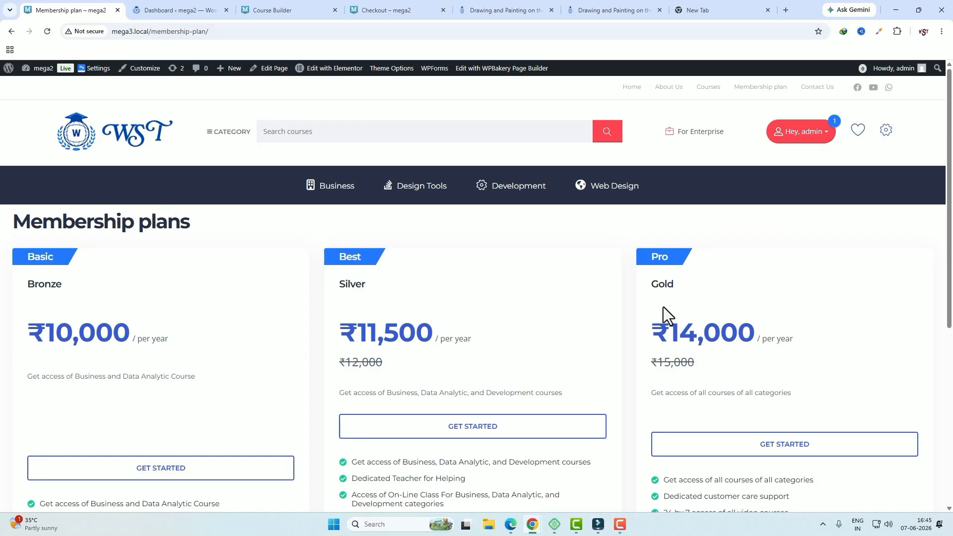
key(alt+Tab)
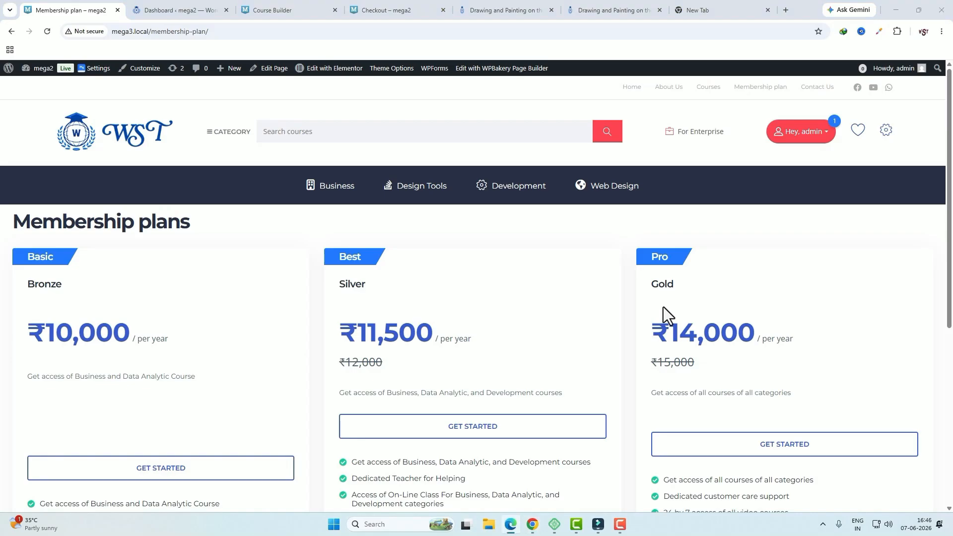